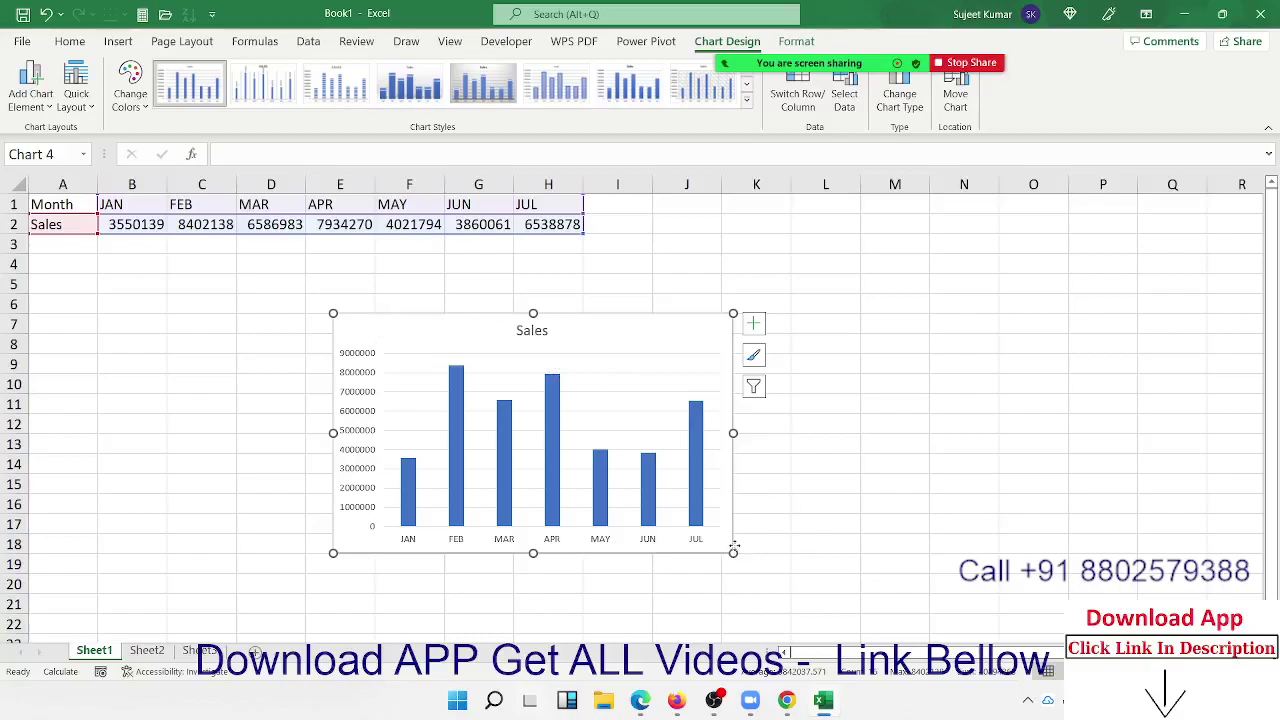
Step: Drag the Sales column chart wider and larger, positioning it below the JAN–JUL figures
{"action": "left_click_drag", "start_coordinate": [733, 555], "coordinate": [820, 588]}
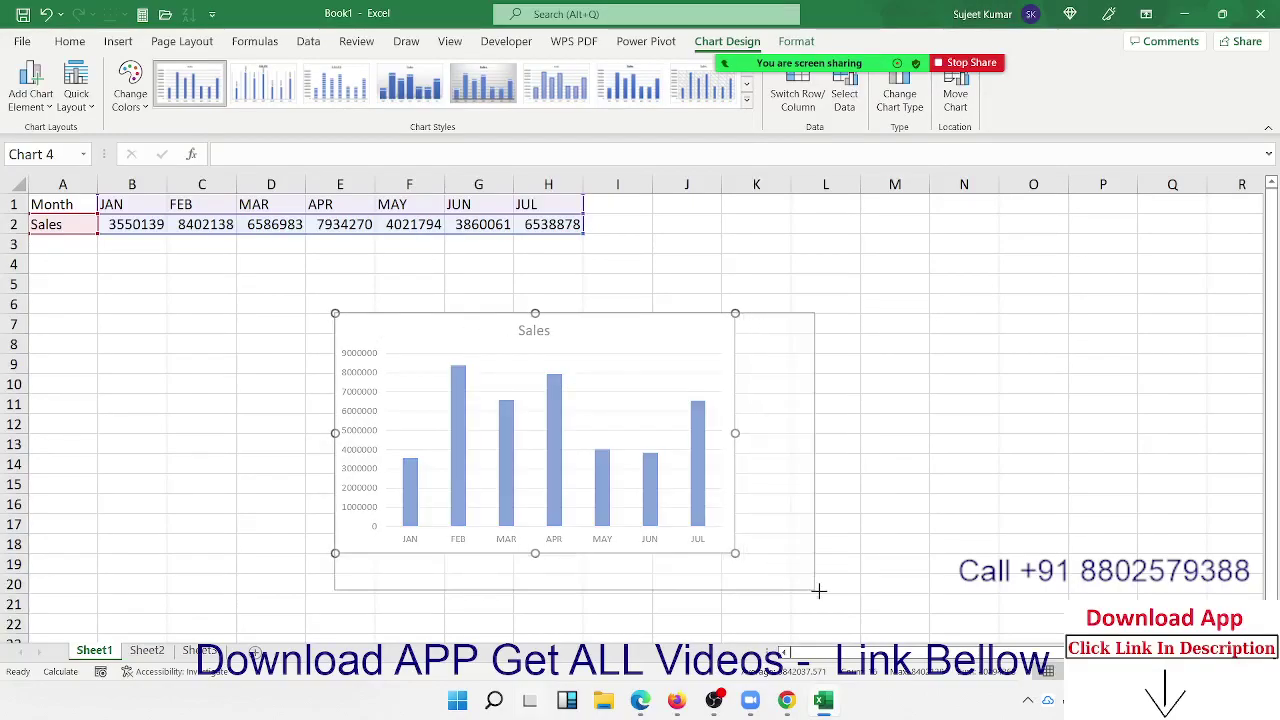
{"action": "left_click_drag", "start_coordinate": [428, 328], "coordinate": [352, 276]}
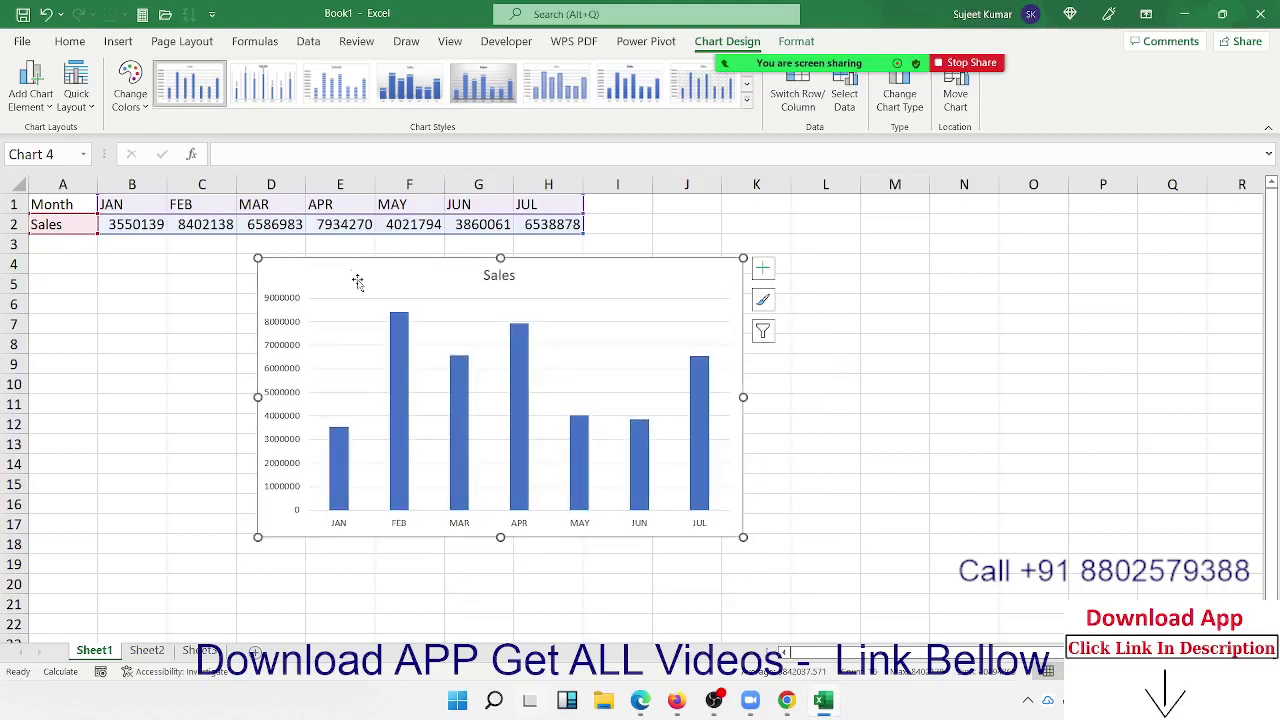
{"action": "left_click_drag", "start_coordinate": [743, 537], "coordinate": [848, 561]}
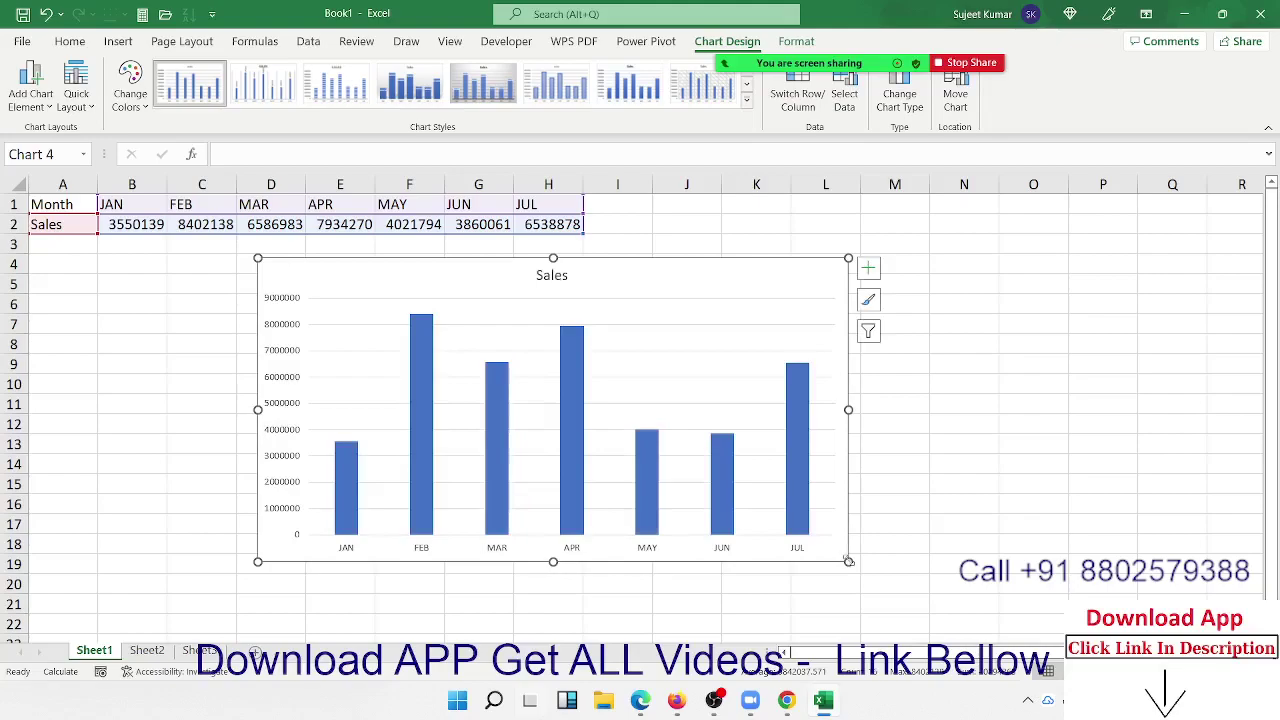
{"action": "left_click", "coordinate": [1005, 483]}
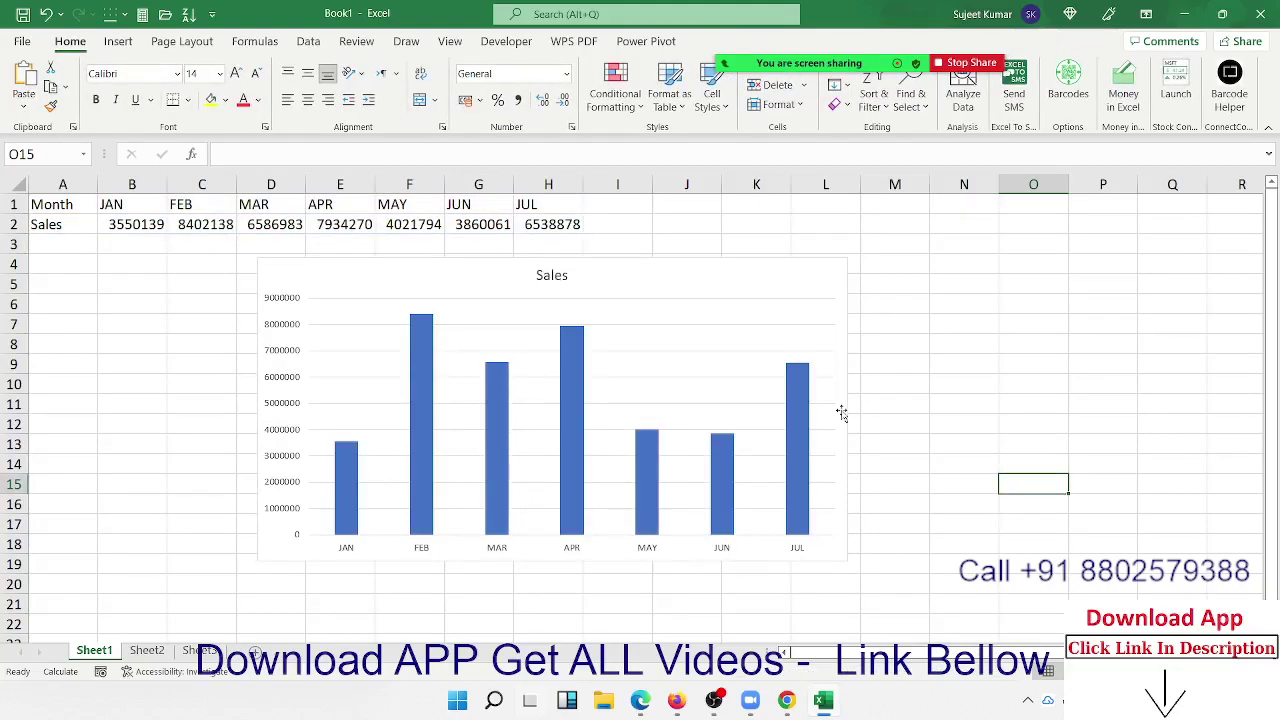
{"action": "left_click", "coordinate": [678, 285]}
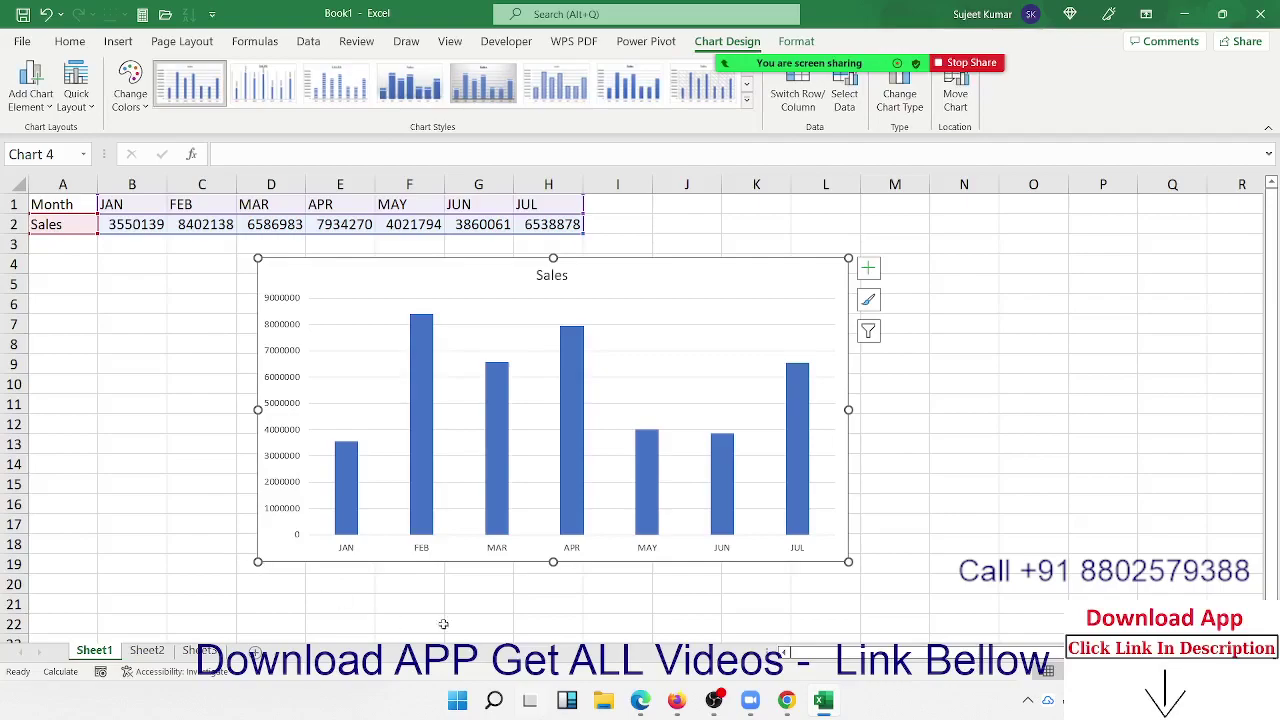
Step: Inspect the plot area, Sales bars, both axes and title, then show the Chart Elements list
{"action": "left_click", "coordinate": [671, 316]}
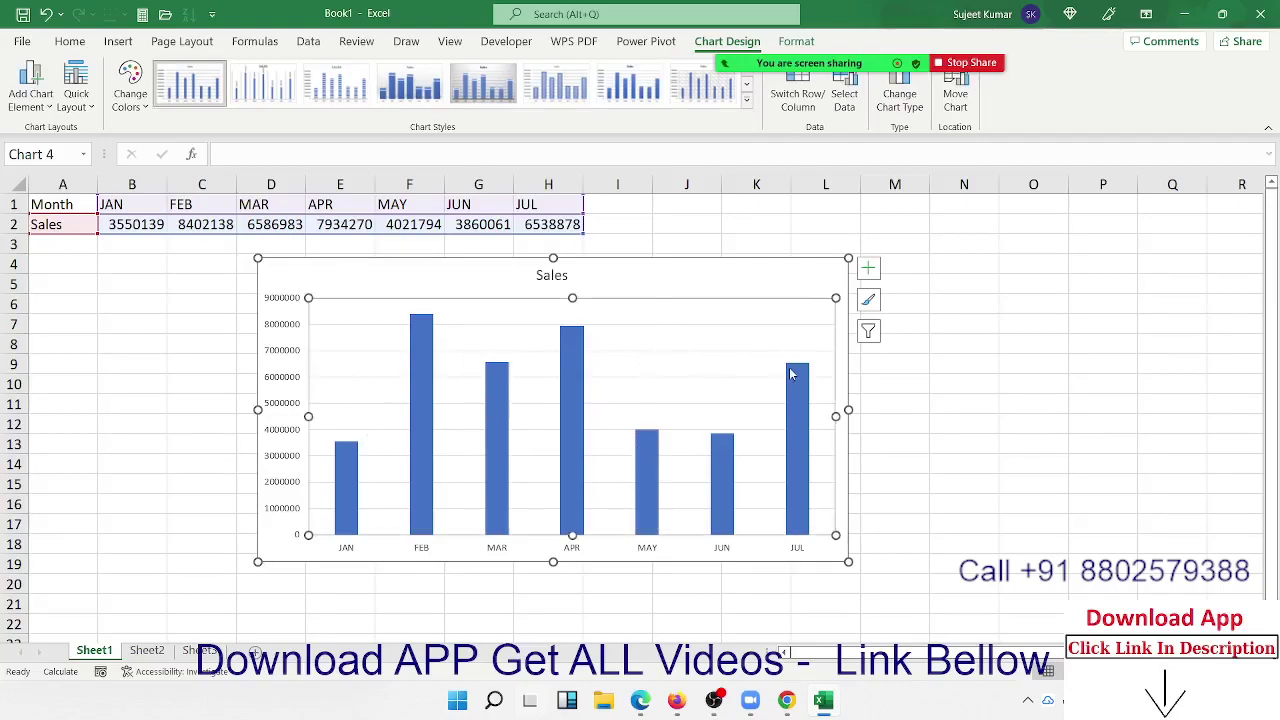
{"action": "mouse_move", "coordinate": [797, 420]}
{"action": "left_click", "coordinate": [423, 410]}
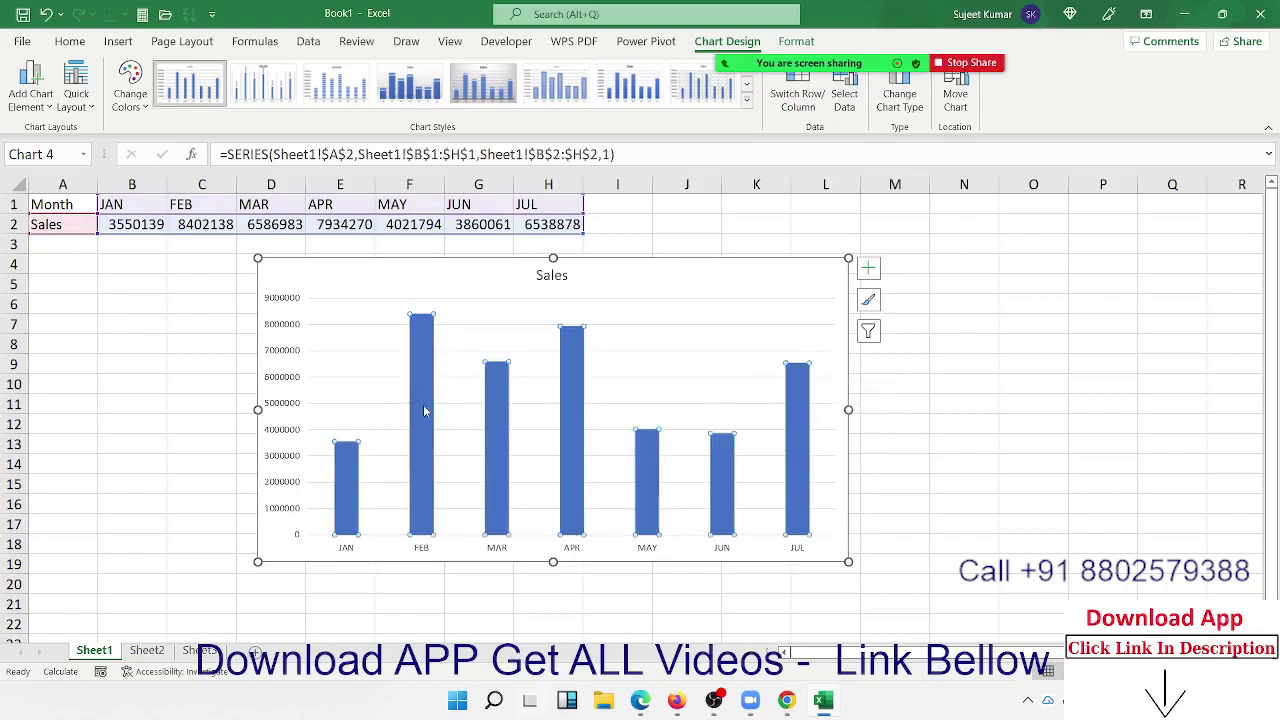
{"action": "left_click", "coordinate": [278, 310]}
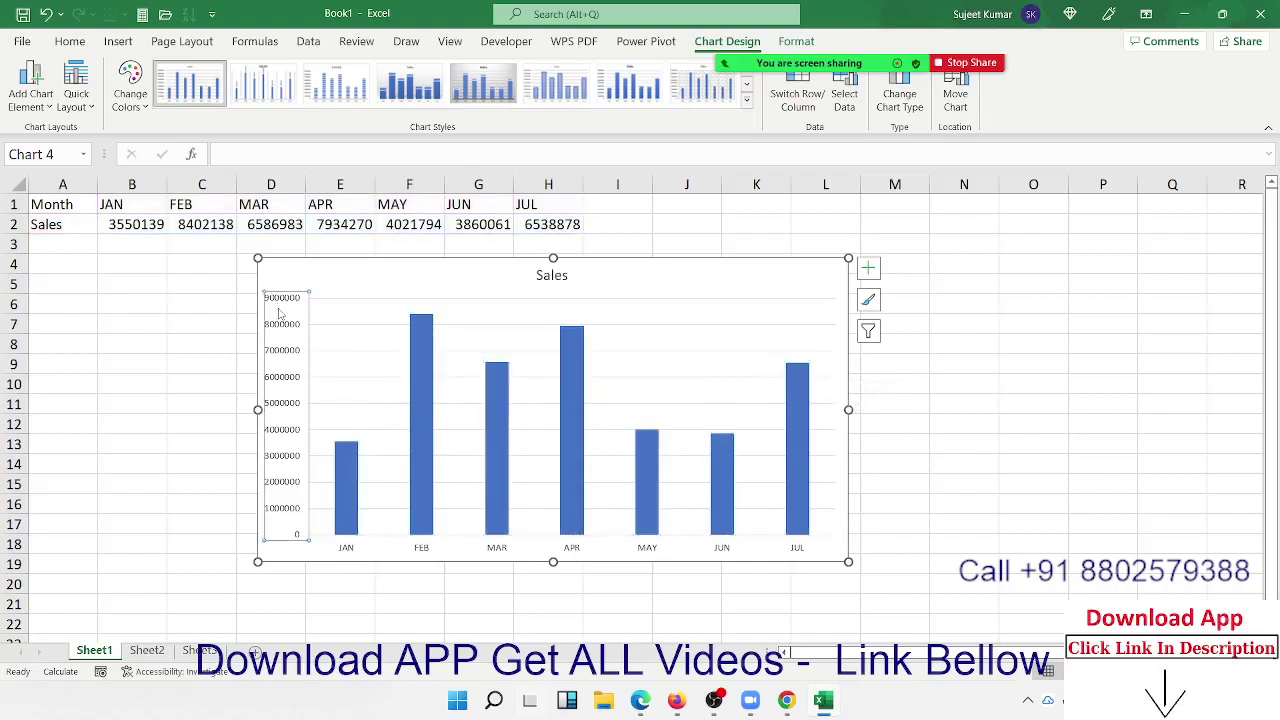
{"action": "left_click", "coordinate": [498, 552]}
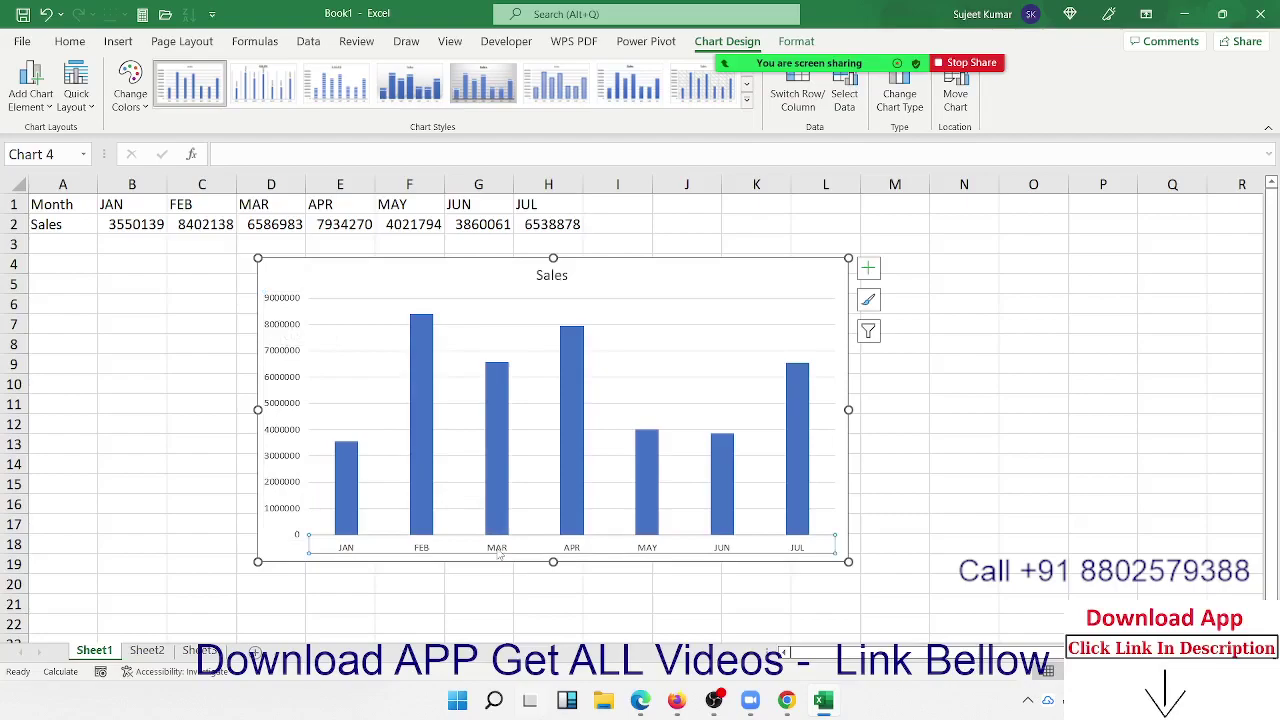
{"action": "left_click", "coordinate": [543, 279]}
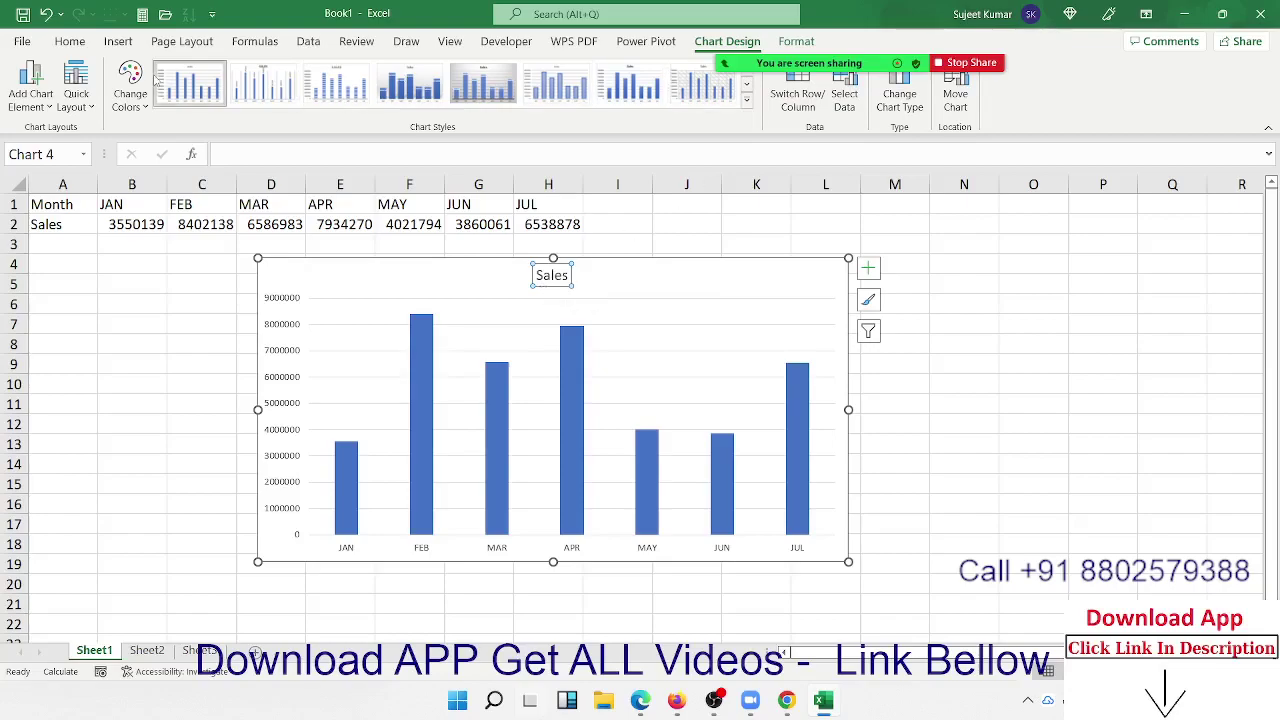
{"action": "left_click", "coordinate": [868, 270]}
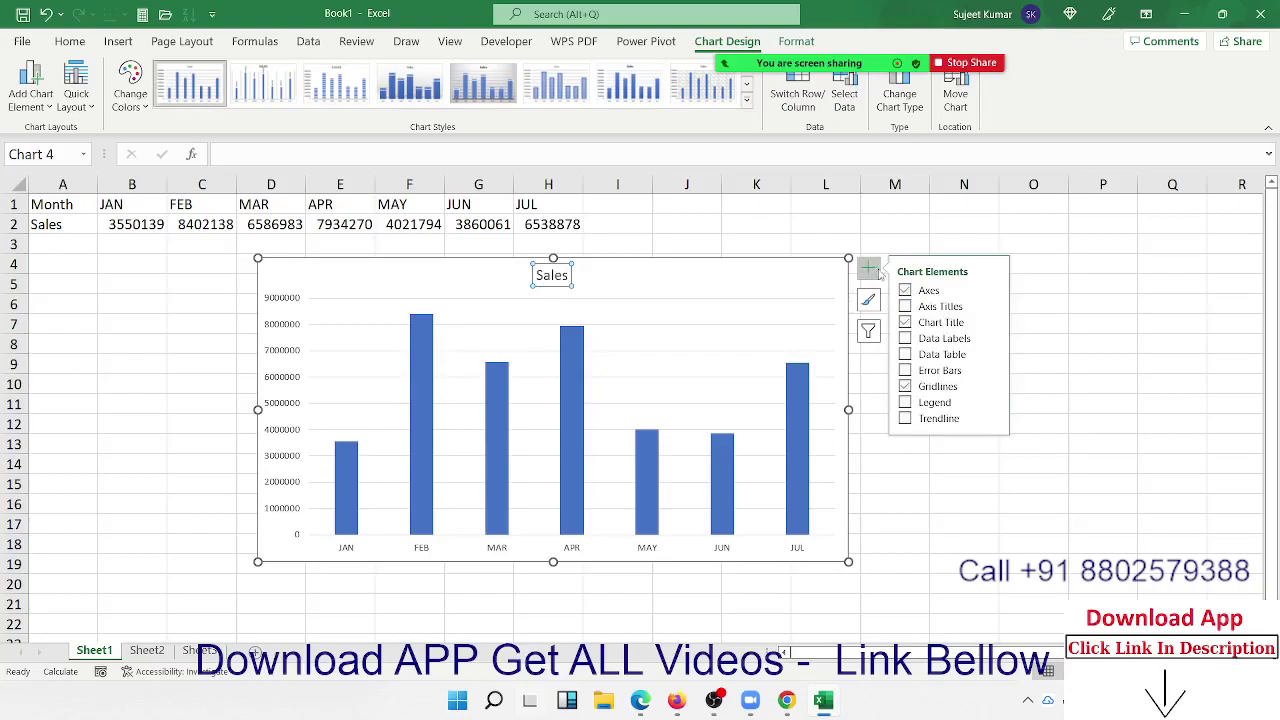
Step: Tick Axis Titles so both axes show placeholder 'Axis Title' labels, leaving the chart style unchanged
{"action": "left_click", "coordinate": [906, 307]}
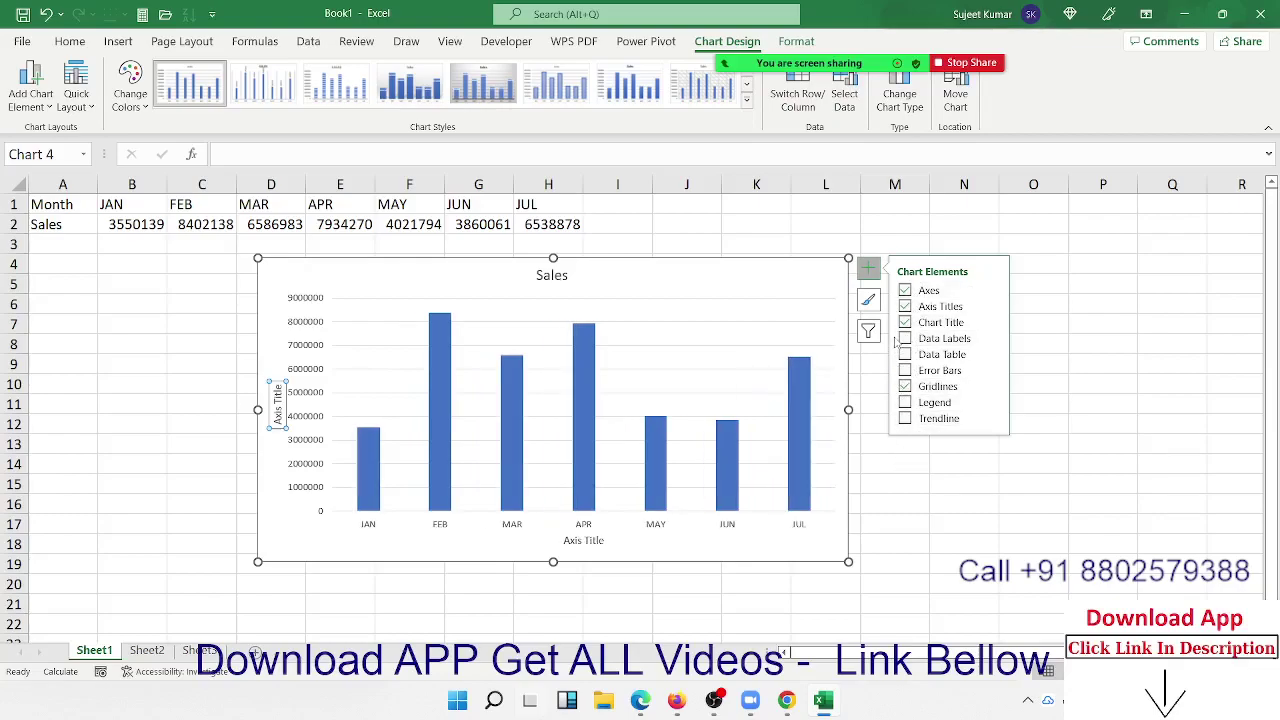
{"action": "left_click", "coordinate": [867, 301]}
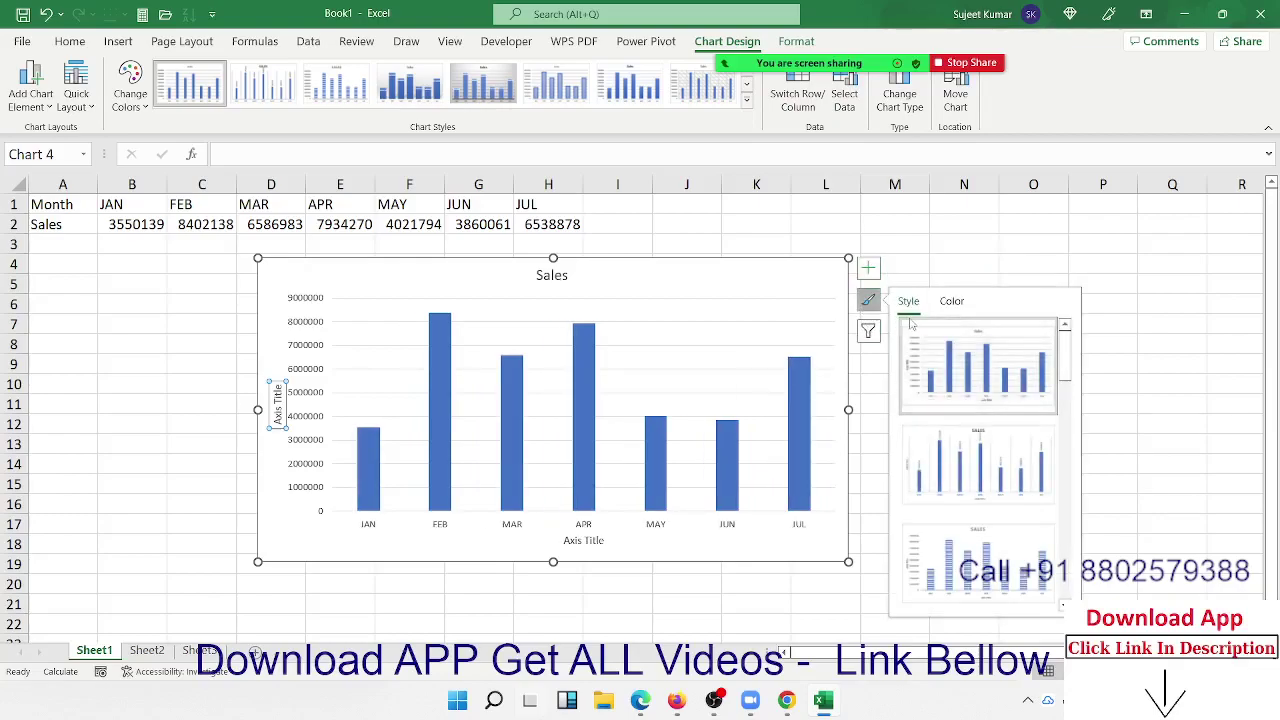
{"action": "left_click", "coordinate": [112, 384]}
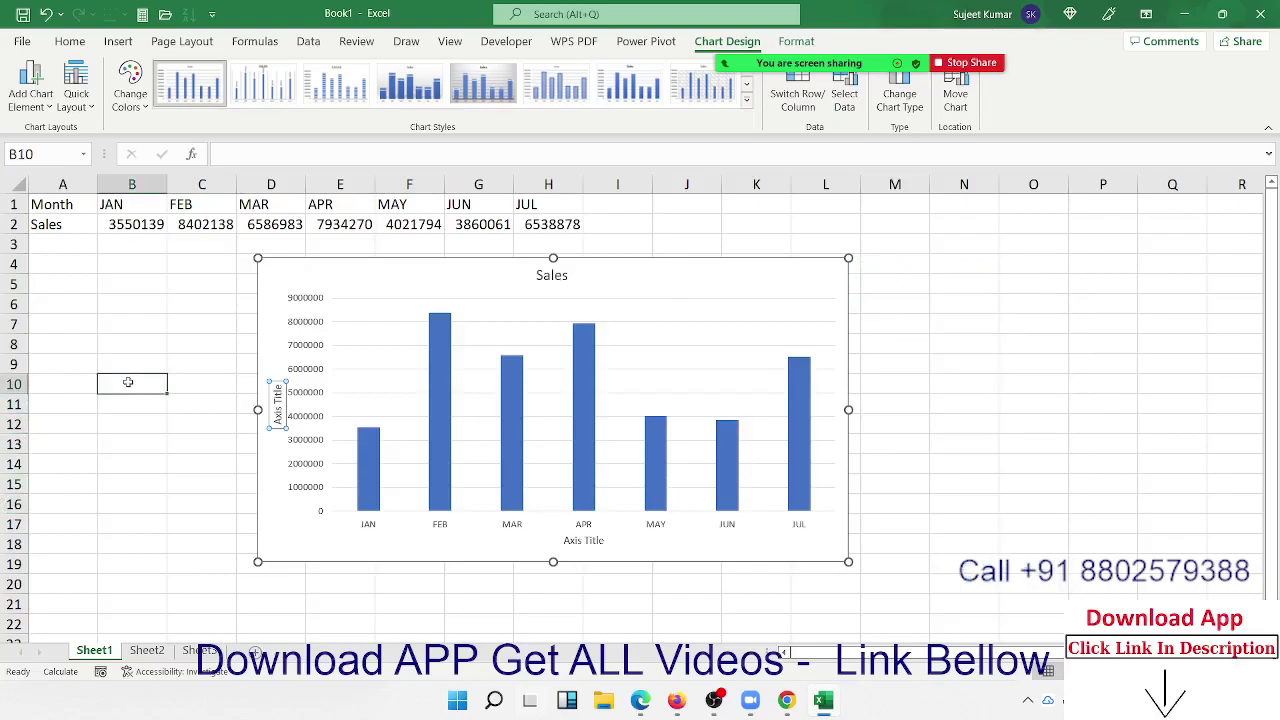
Step: Preview chart styles and quick layouts without applying any, and shift the chart left under column A
{"action": "left_click_drag", "start_coordinate": [276, 270], "coordinate": [214, 300]}
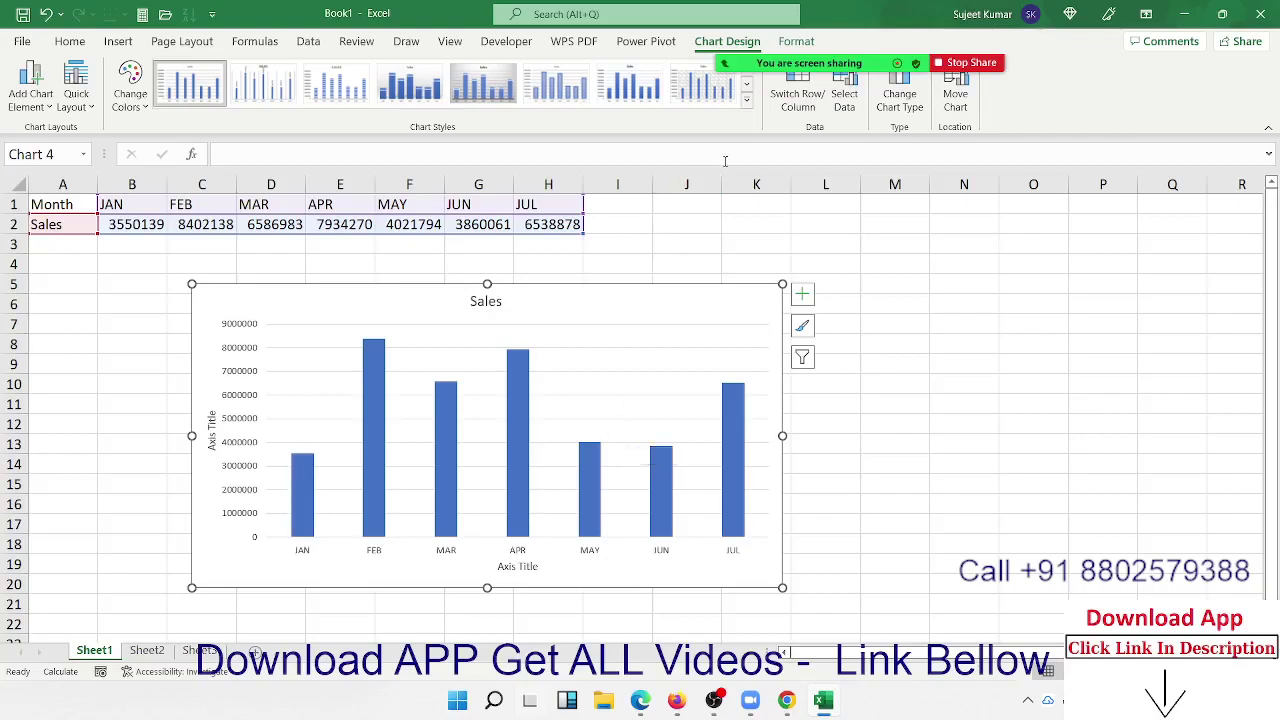
{"action": "left_click", "coordinate": [747, 100]}
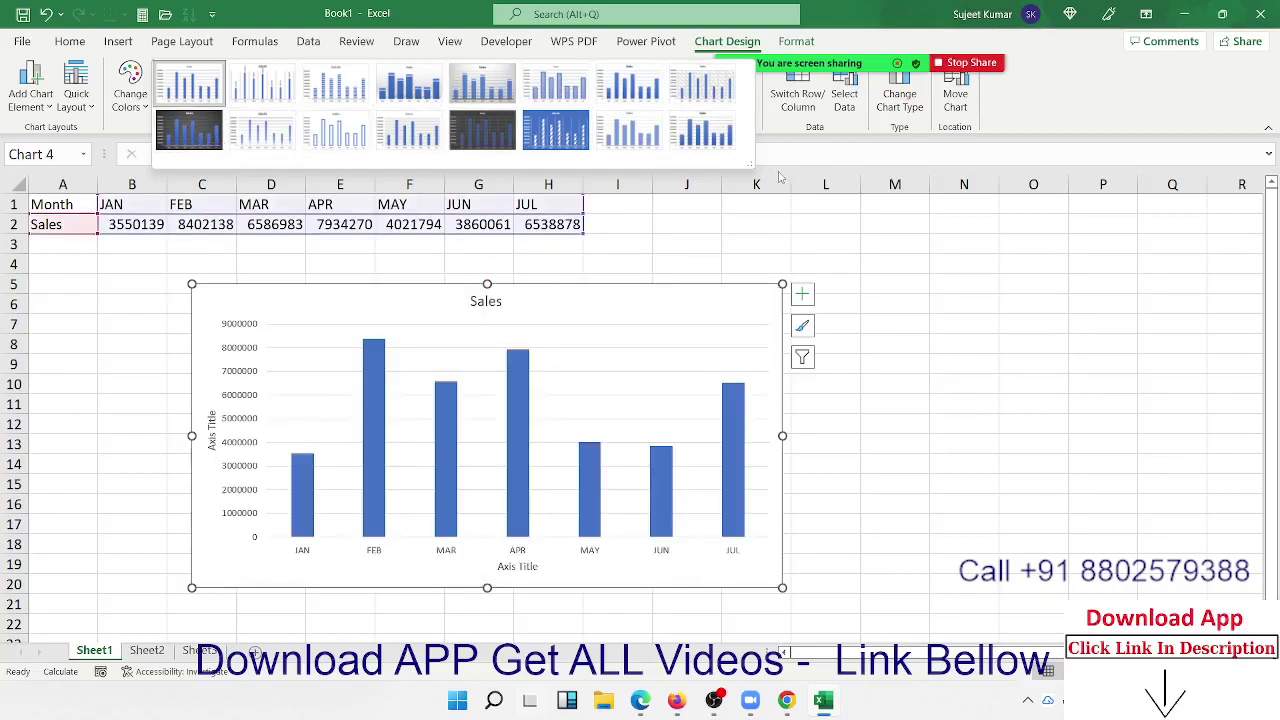
{"action": "key", "text": "Escape"}
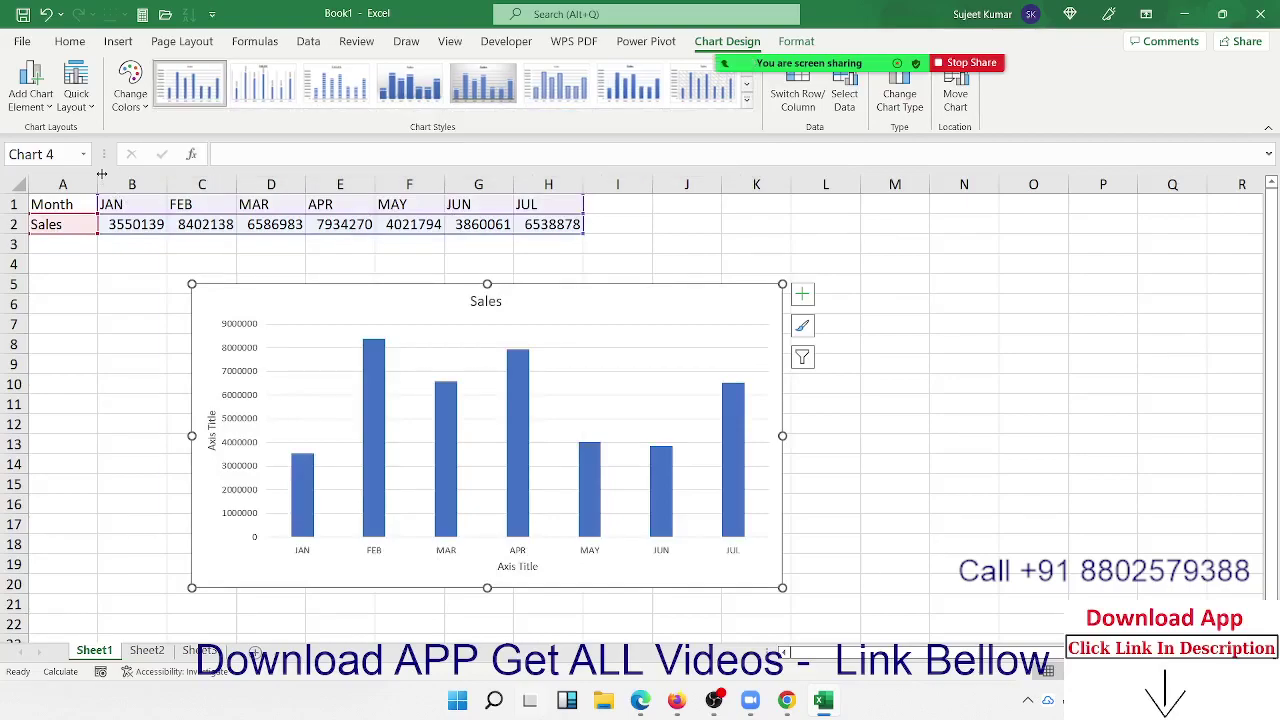
{"action": "left_click", "coordinate": [63, 104]}
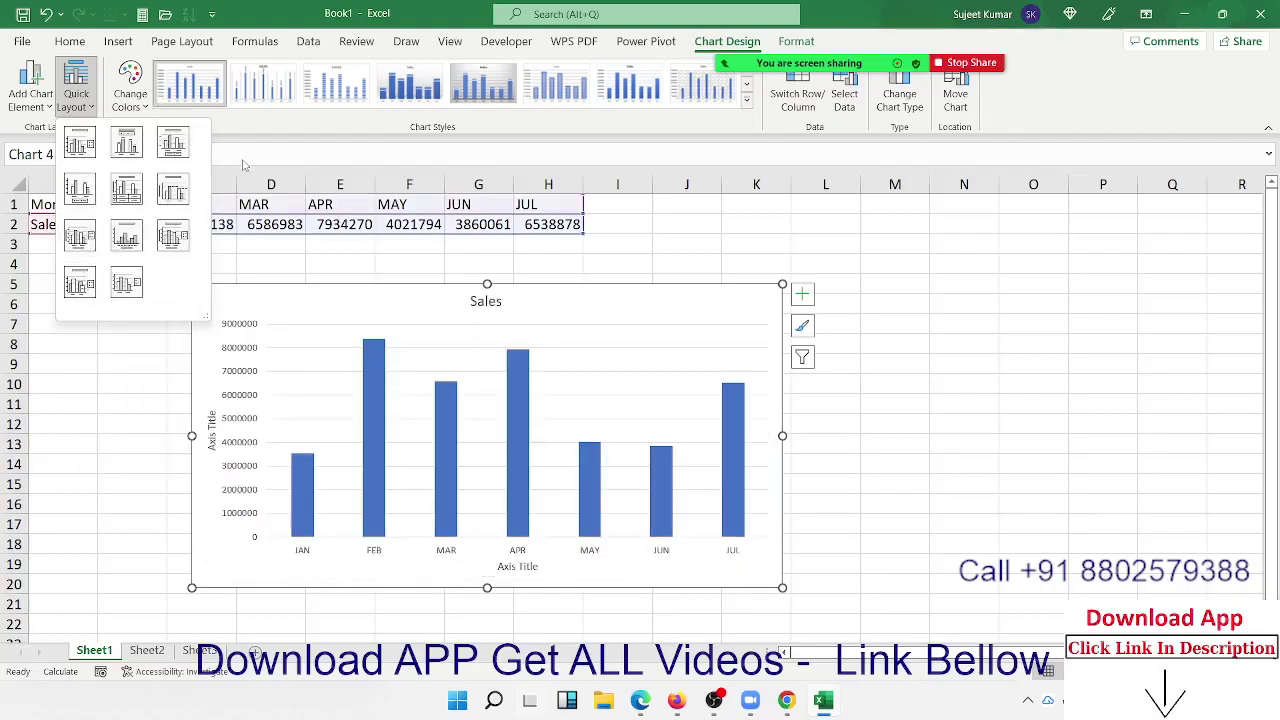
{"action": "left_click", "coordinate": [84, 419]}
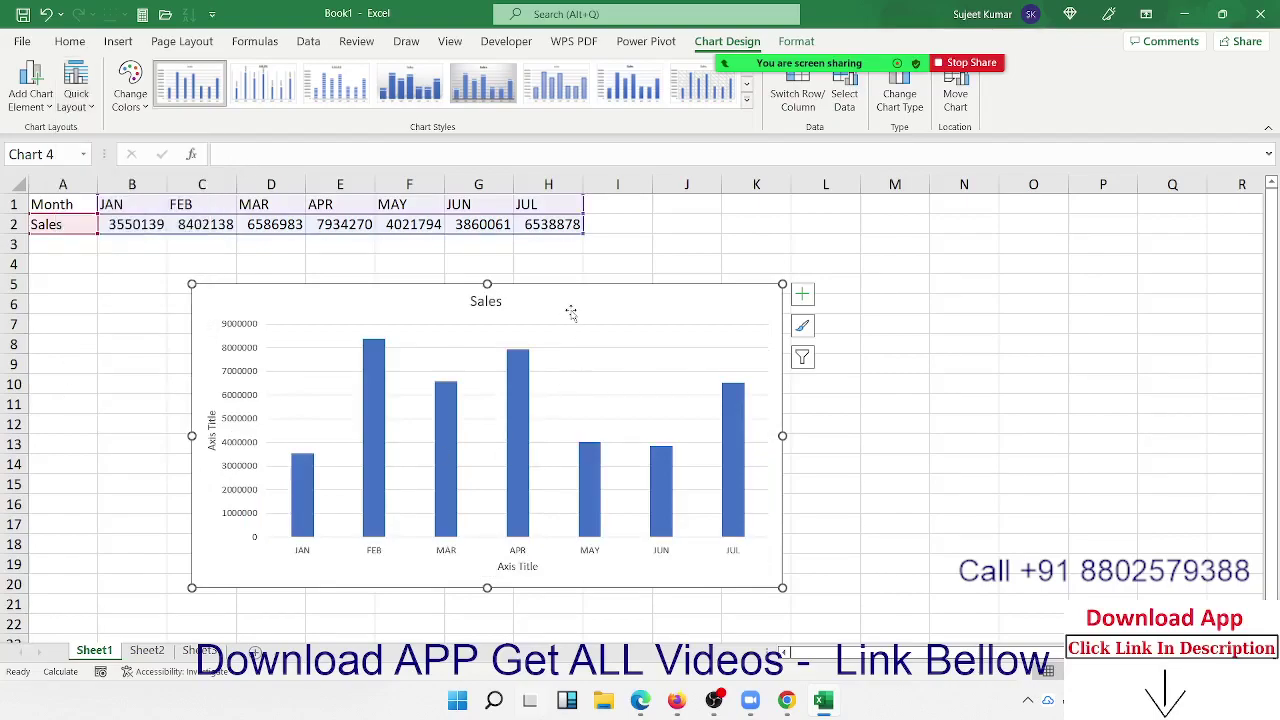
{"action": "left_click", "coordinate": [843, 487]}
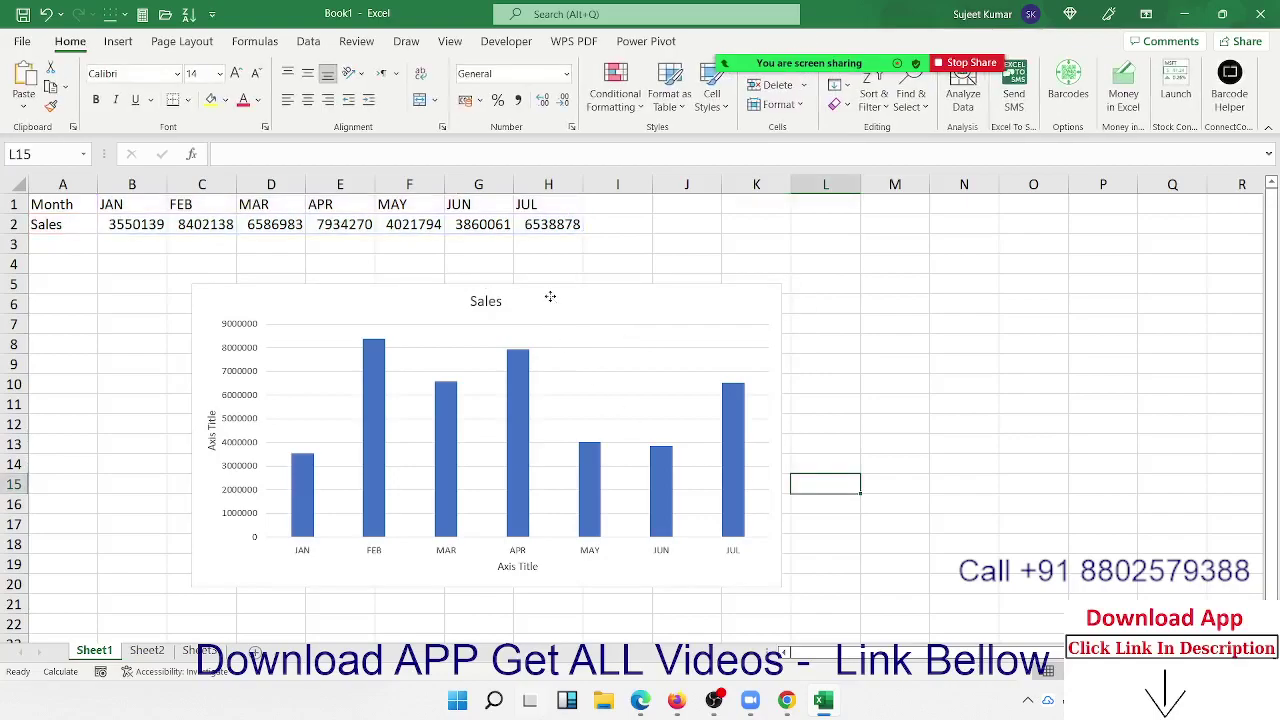
{"action": "left_click_drag", "start_coordinate": [556, 301], "coordinate": [434, 287]}
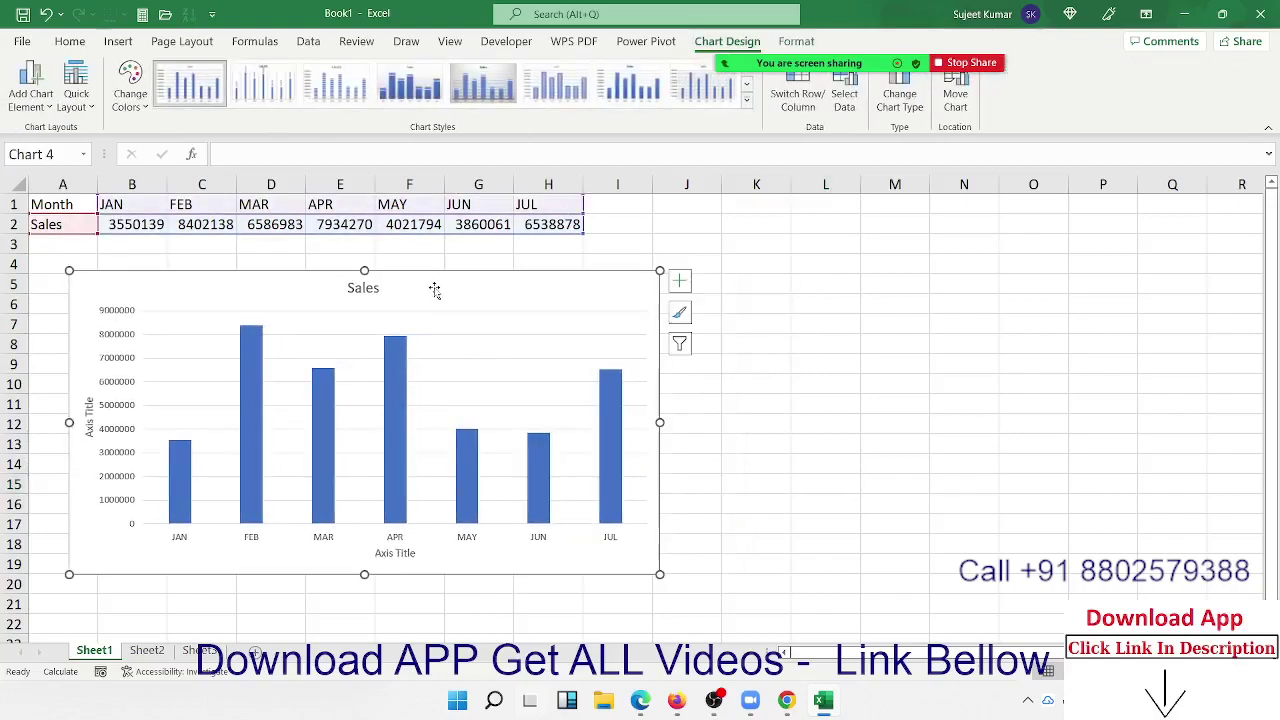
Step: Fill the chart area with solid grey at roughly 46% transparency via Format Chart Area
{"action": "right_click", "coordinate": [435, 290]}
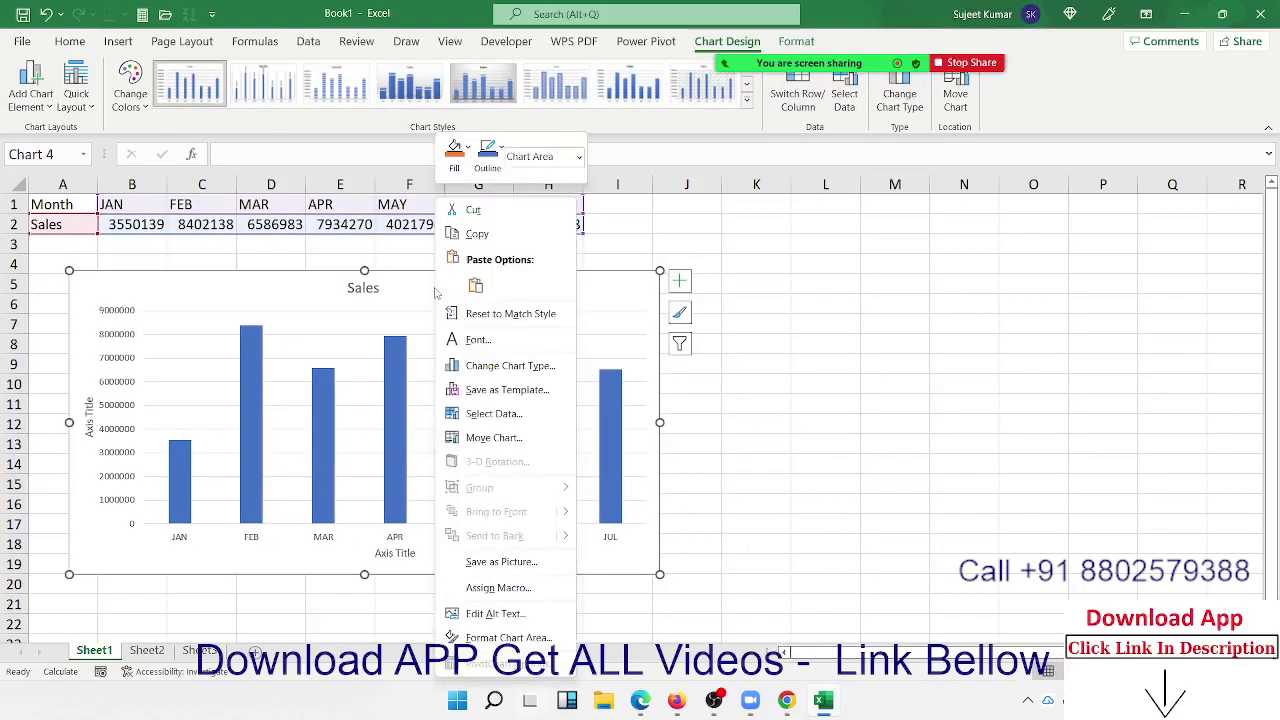
{"action": "left_click", "coordinate": [508, 638]}
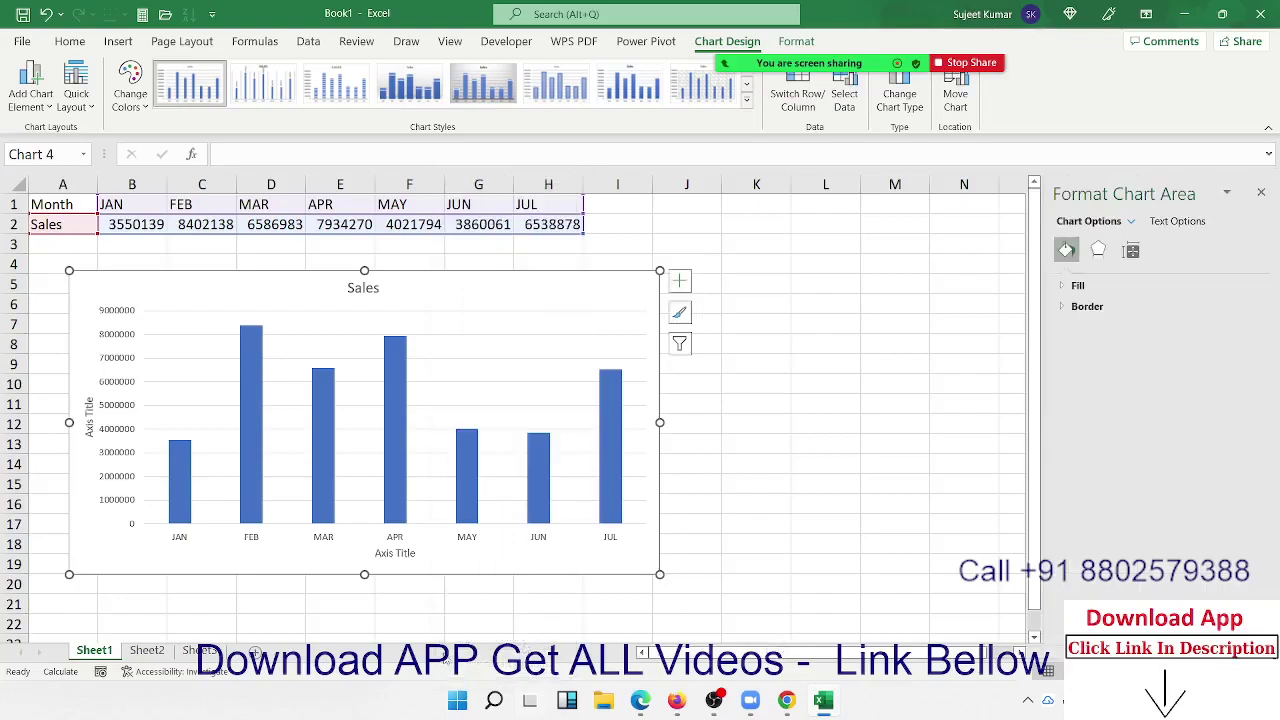
{"action": "left_click", "coordinate": [1066, 287]}
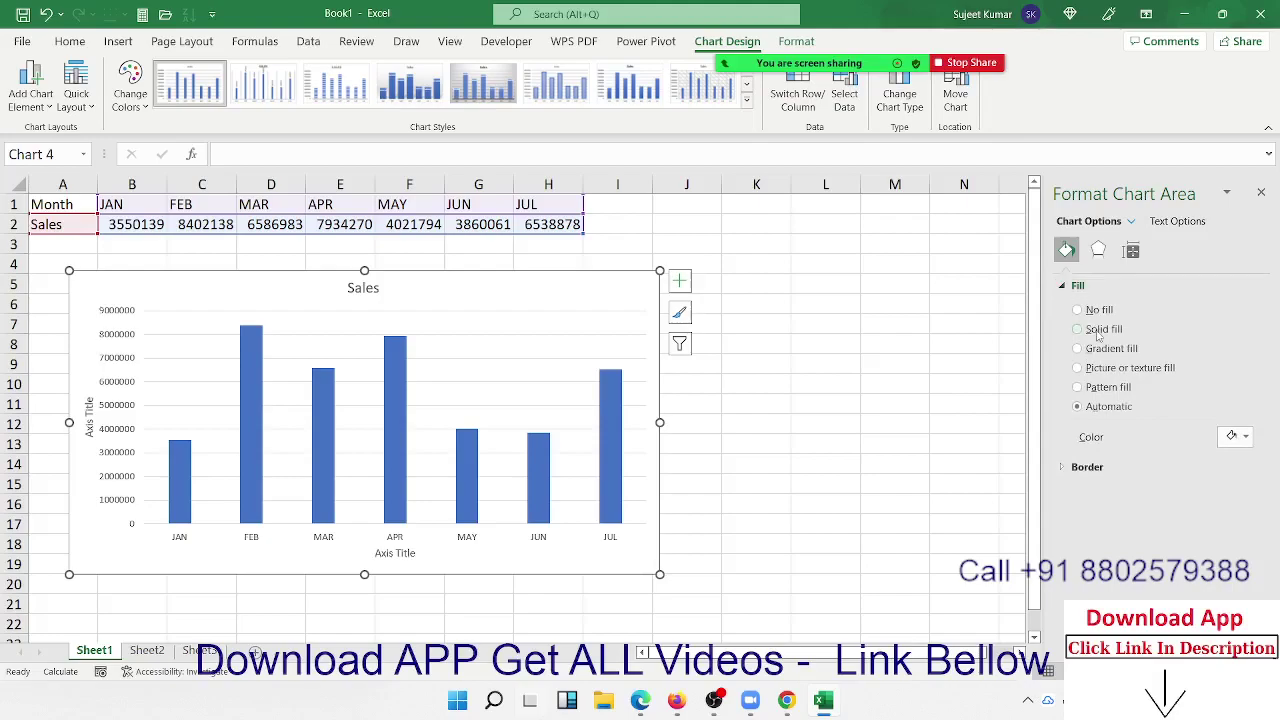
{"action": "left_click", "coordinate": [1098, 331]}
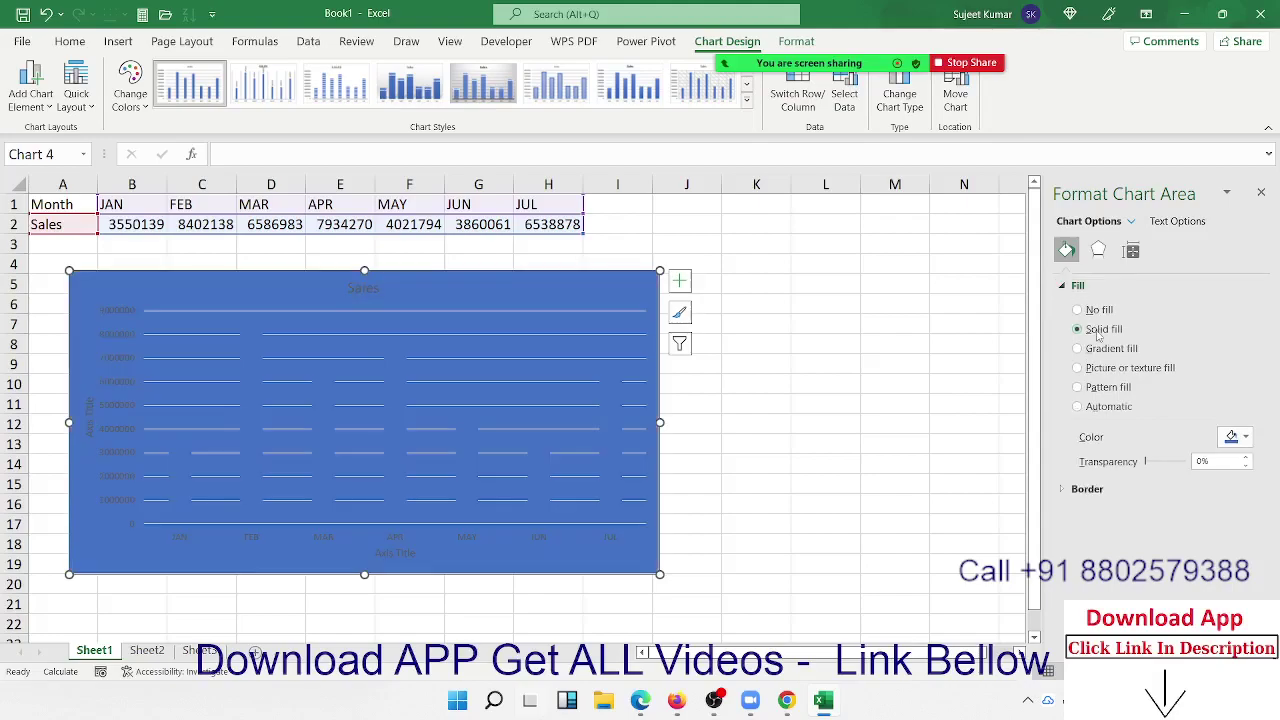
{"action": "left_click", "coordinate": [1240, 437]}
{"action": "left_click", "coordinate": [1152, 538]}
{"action": "left_click_drag", "start_coordinate": [1146, 462], "coordinate": [1177, 462]}
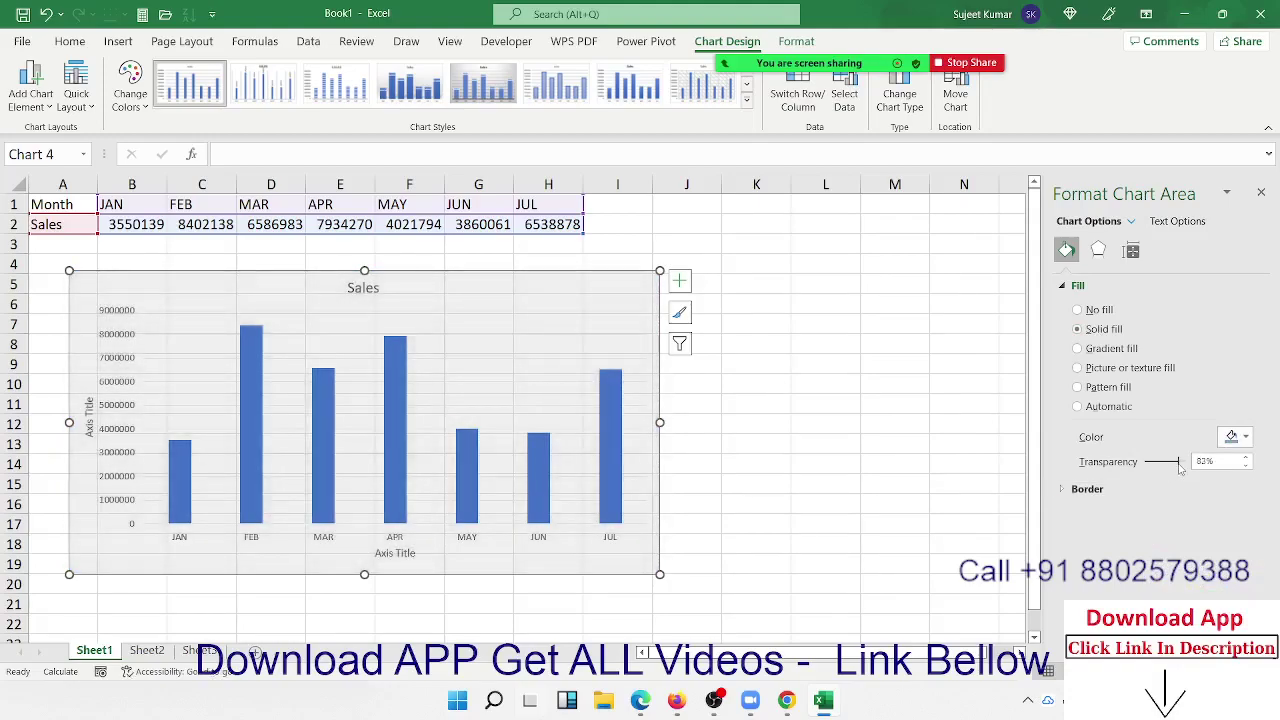
{"action": "left_click_drag", "start_coordinate": [1177, 466], "coordinate": [1159, 466]}
Step: Fill the plot area with solid purple at 59% transparency
{"action": "left_click", "coordinate": [579, 329]}
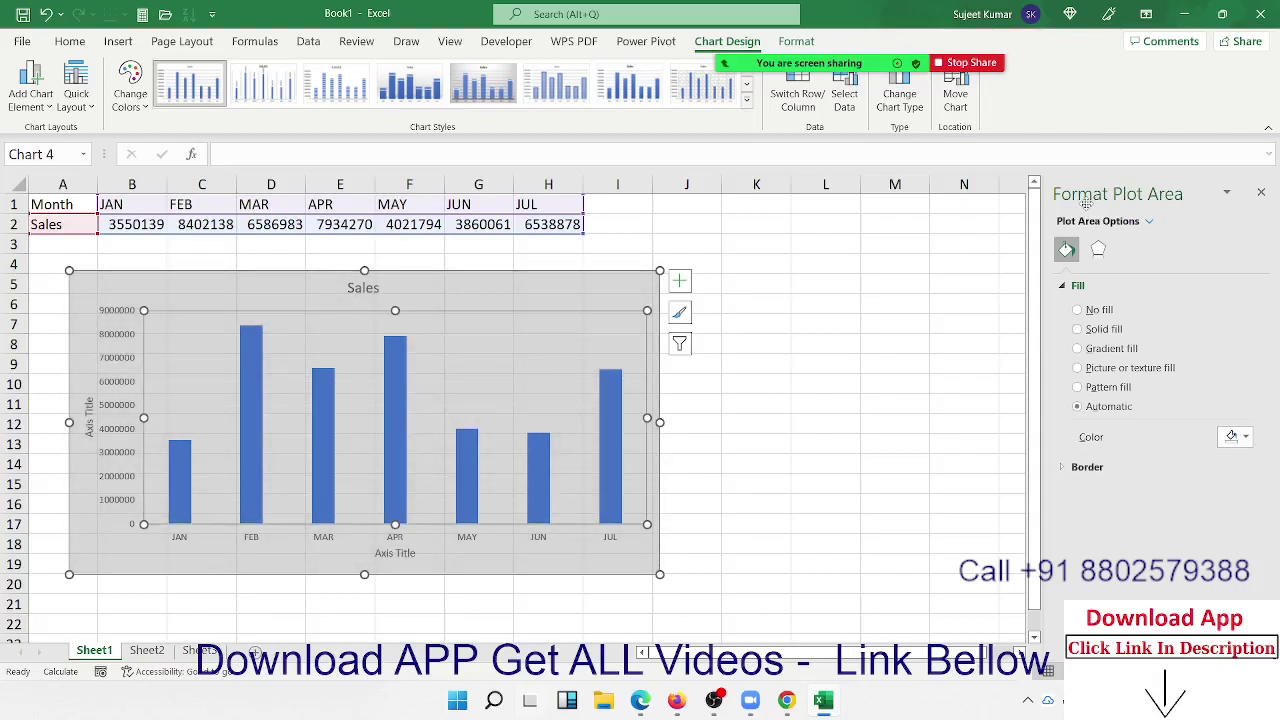
{"action": "left_click", "coordinate": [1104, 329]}
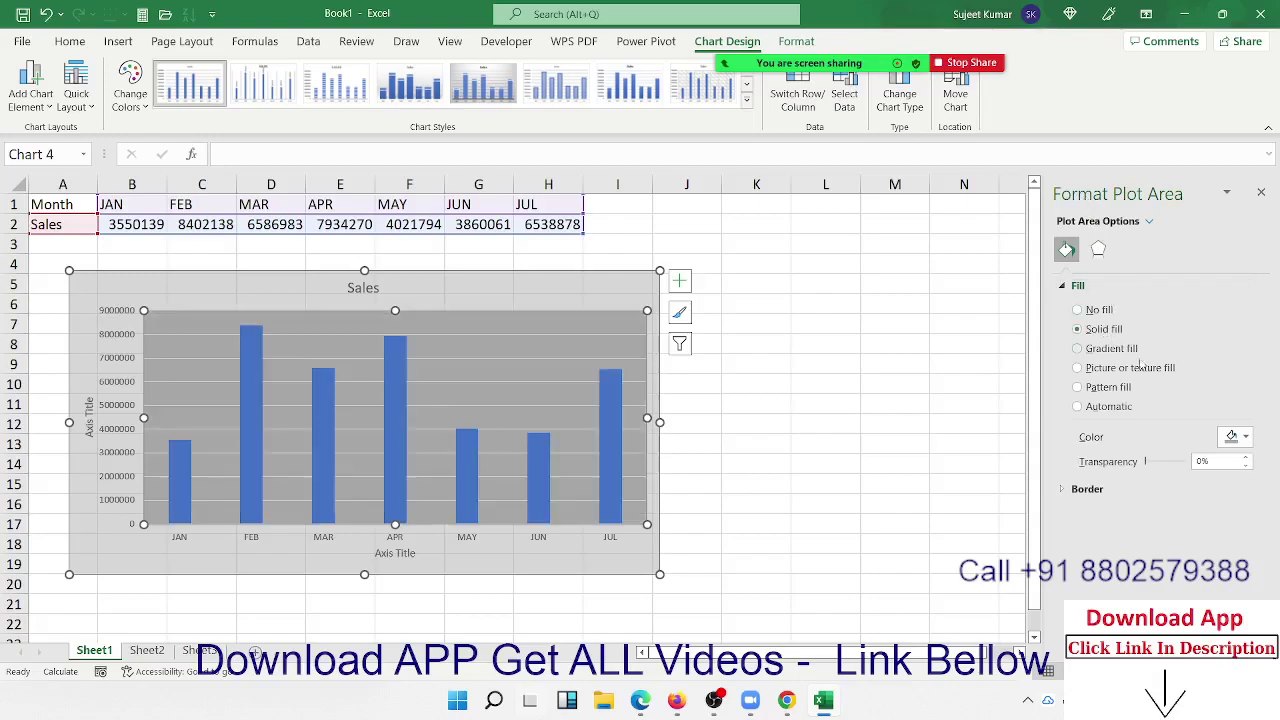
{"action": "left_click", "coordinate": [1234, 444]}
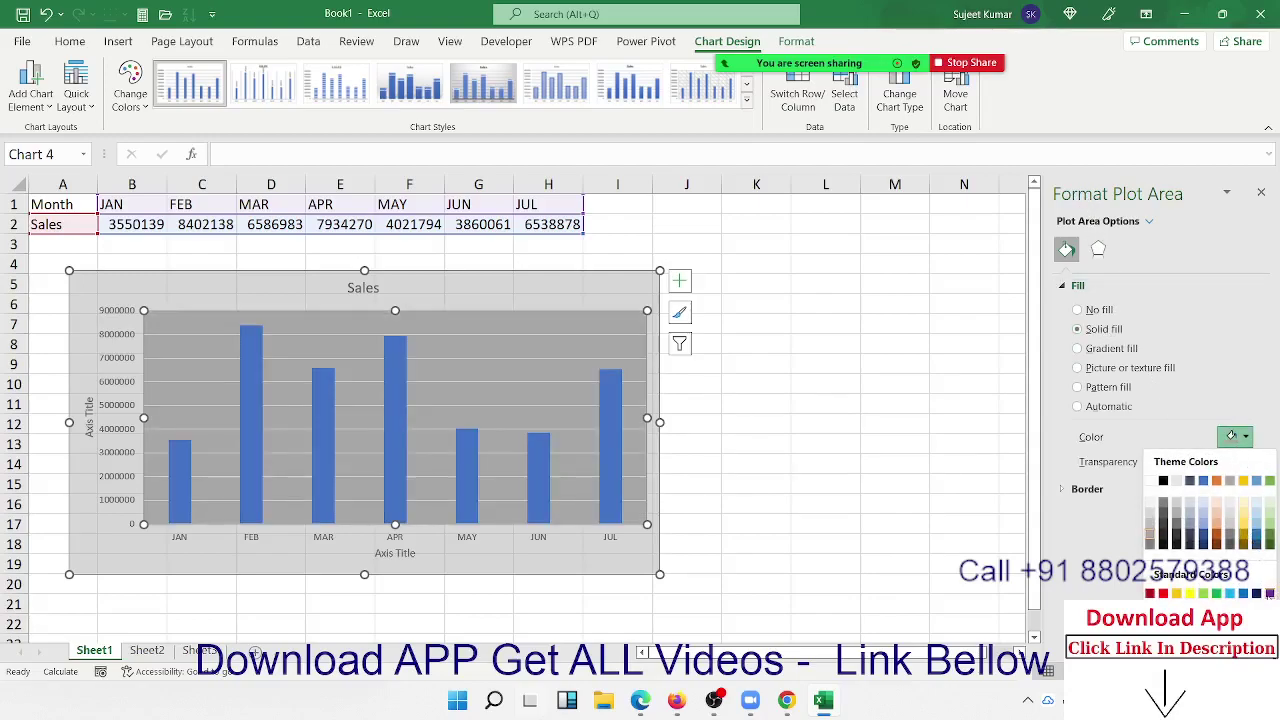
{"action": "left_click", "coordinate": [1269, 593]}
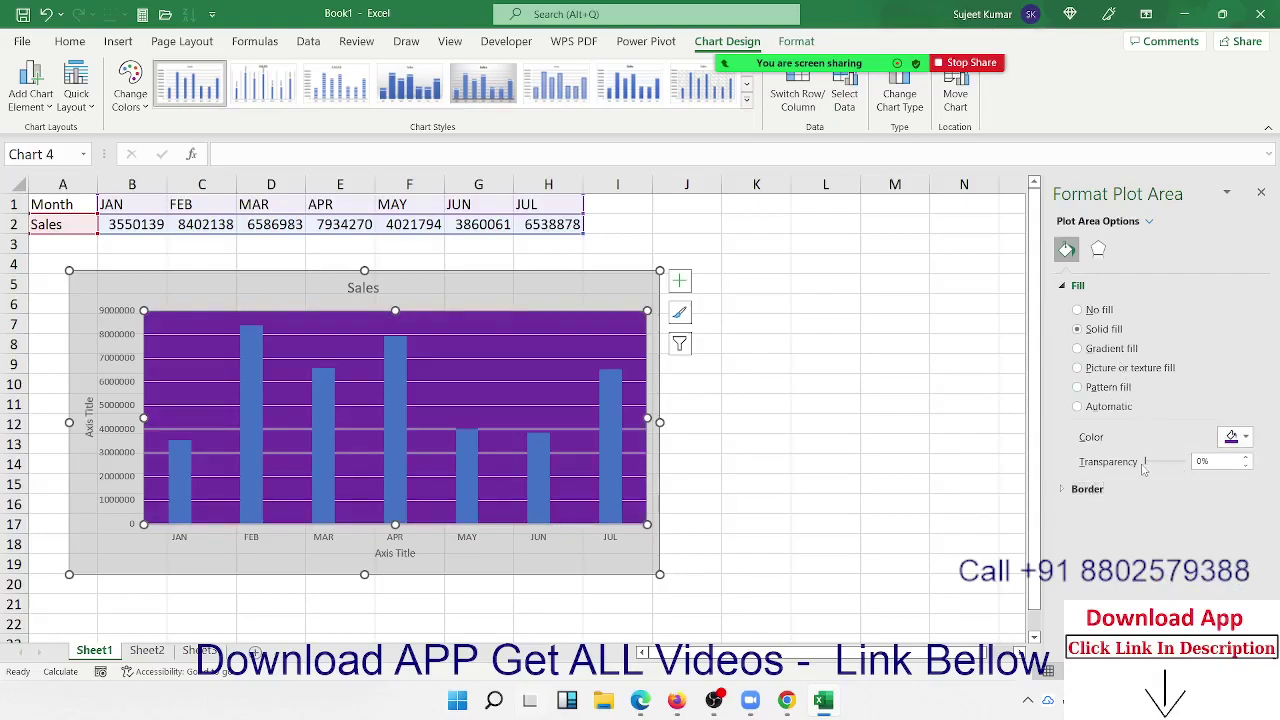
{"action": "left_click_drag", "start_coordinate": [1145, 462], "coordinate": [1169, 463]}
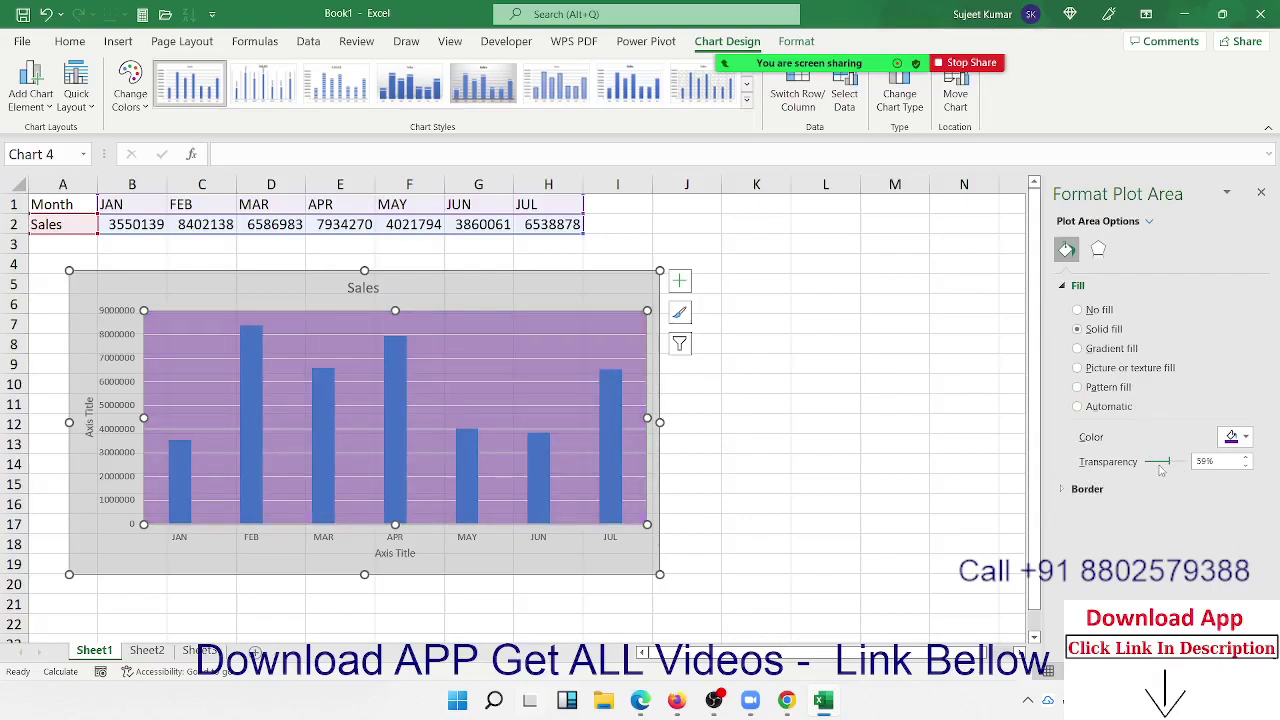
{"action": "left_click", "coordinate": [397, 346]}
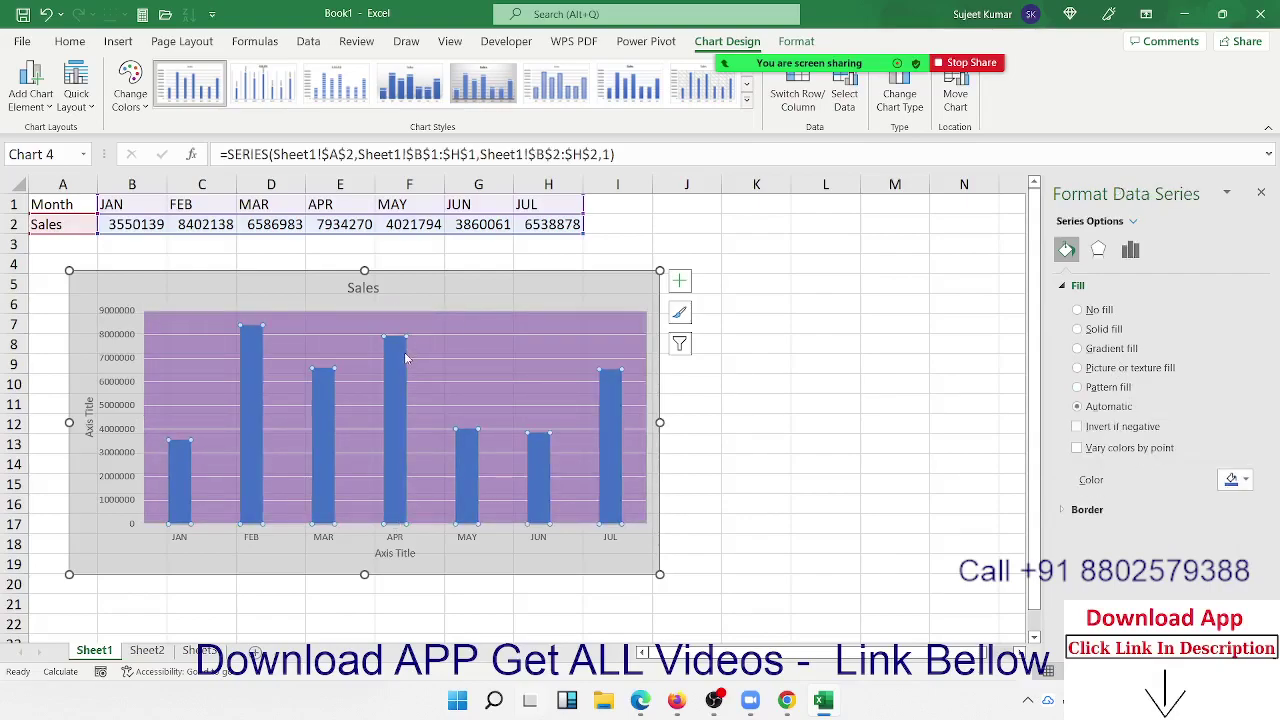
Step: Browse the Sales series' fill, effects and options settings, then select the vertical value axis
{"action": "left_click", "coordinate": [1130, 249]}
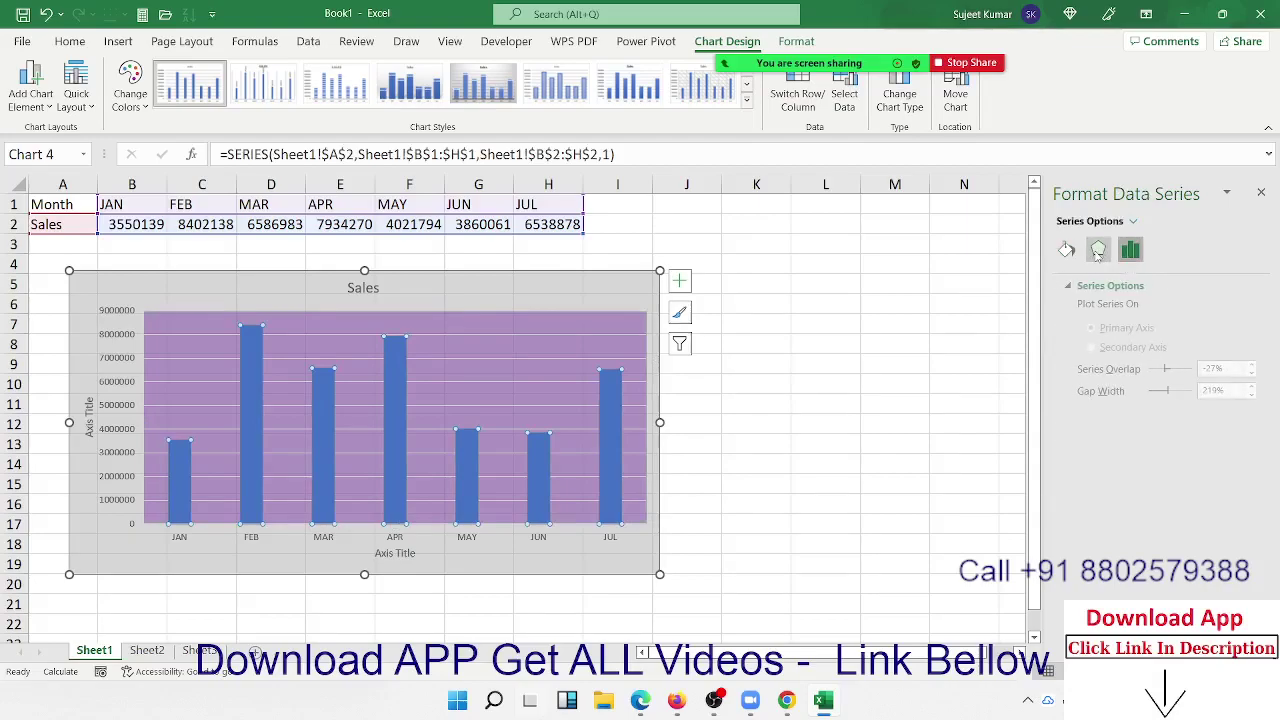
{"action": "left_click", "coordinate": [1098, 249]}
{"action": "left_click", "coordinate": [1068, 250]}
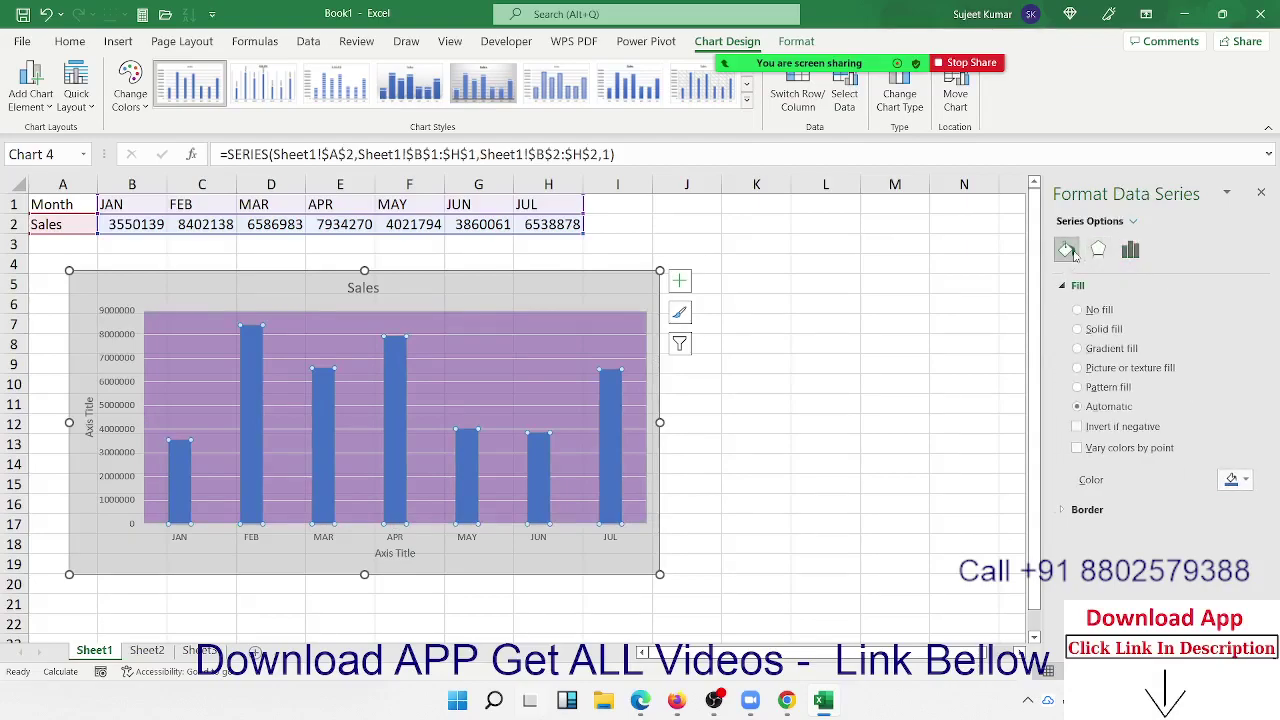
{"action": "left_click", "coordinate": [120, 330]}
{"action": "left_click", "coordinate": [120, 320]}
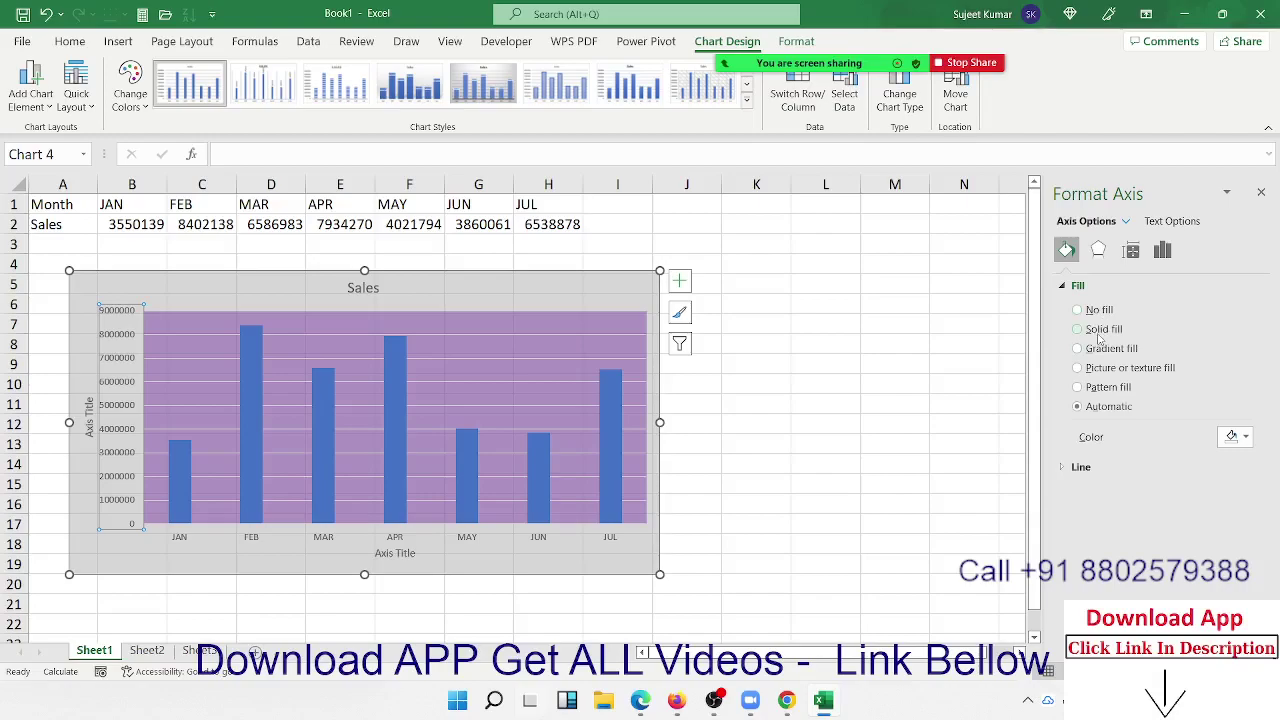
Step: Apply a solid fill at 0% transparency behind the vertical axis labels
{"action": "left_click", "coordinate": [1099, 331]}
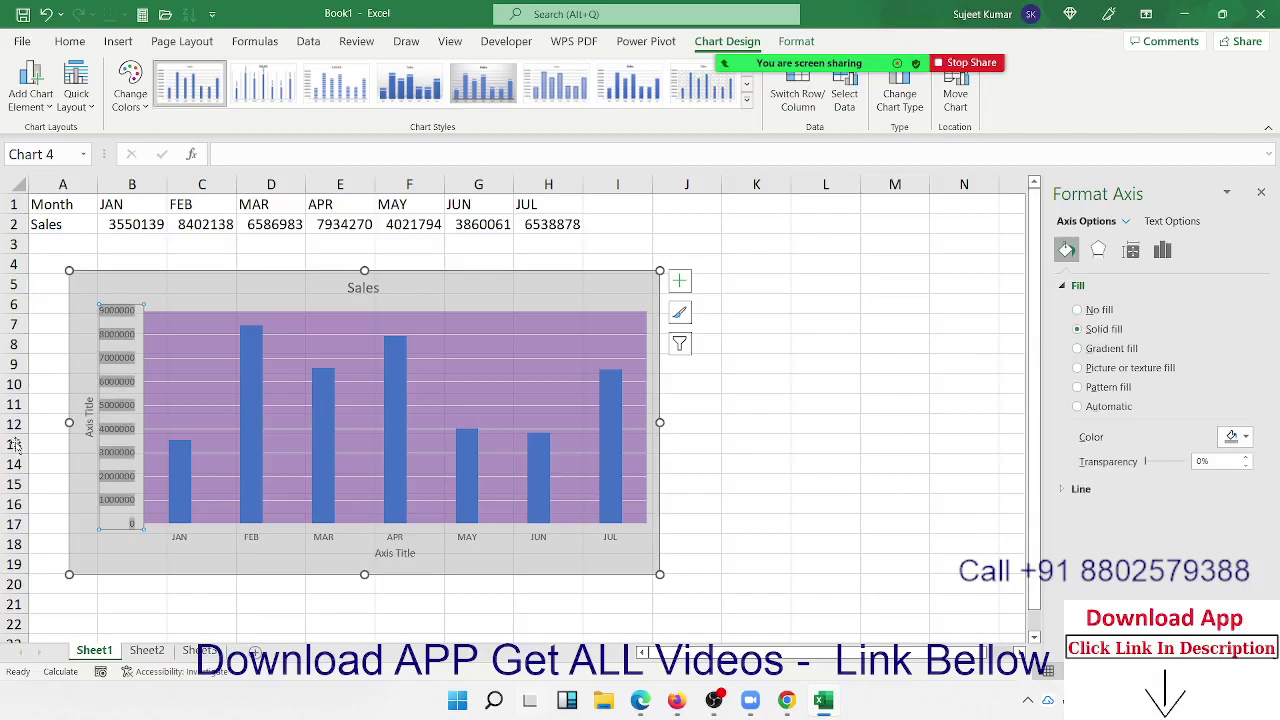
{"action": "left_click", "coordinate": [89, 418]}
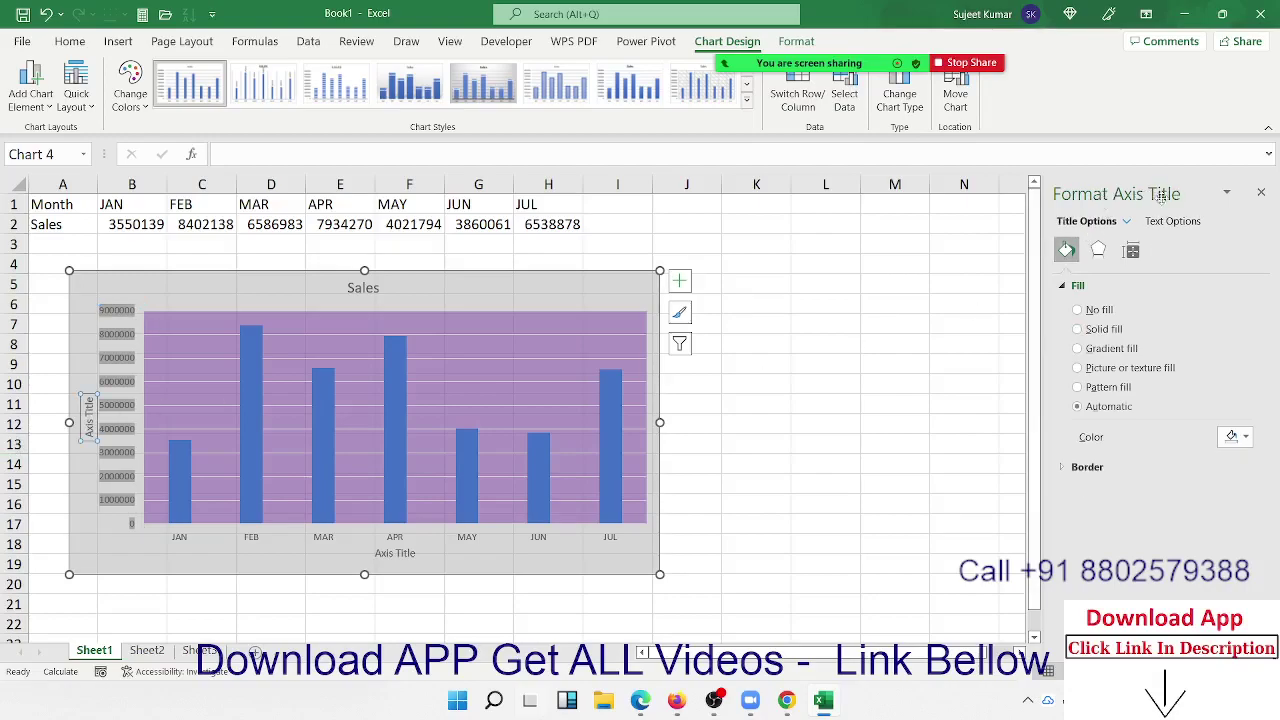
Step: Give the 'Sales' chart title a picture or texture fill, producing a tan background
{"action": "left_click", "coordinate": [355, 288]}
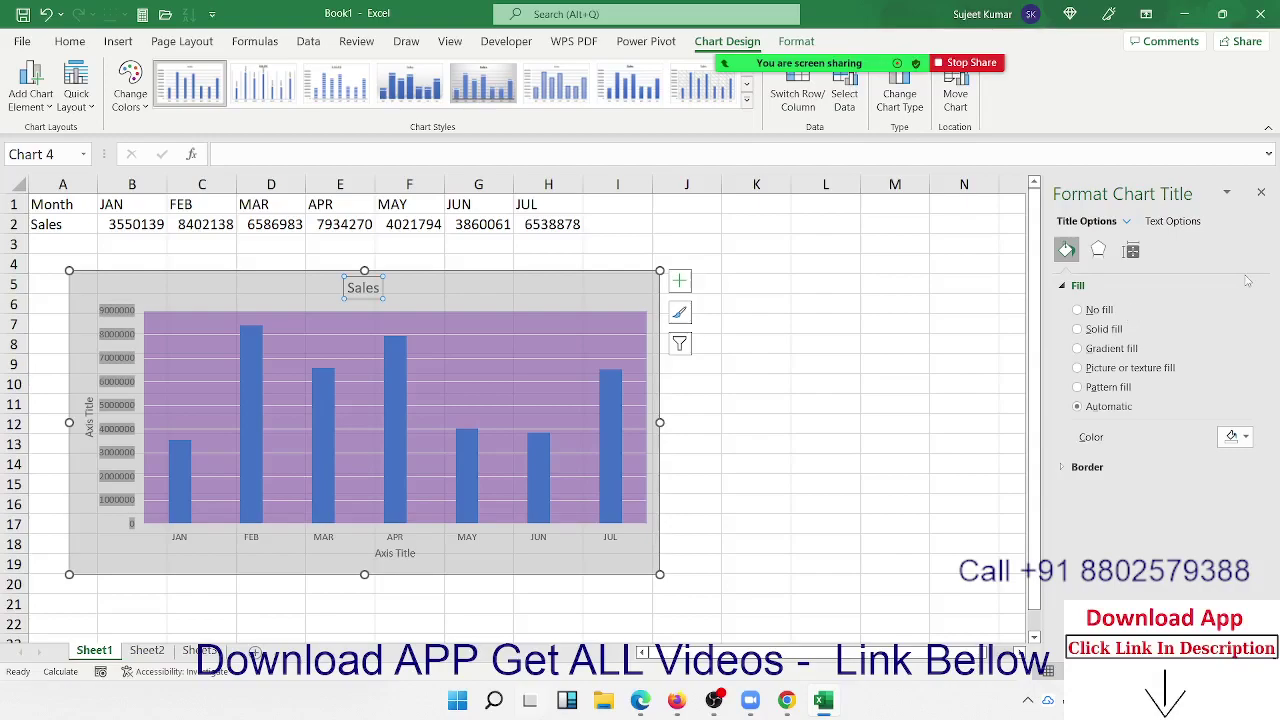
{"action": "left_click", "coordinate": [1100, 348]}
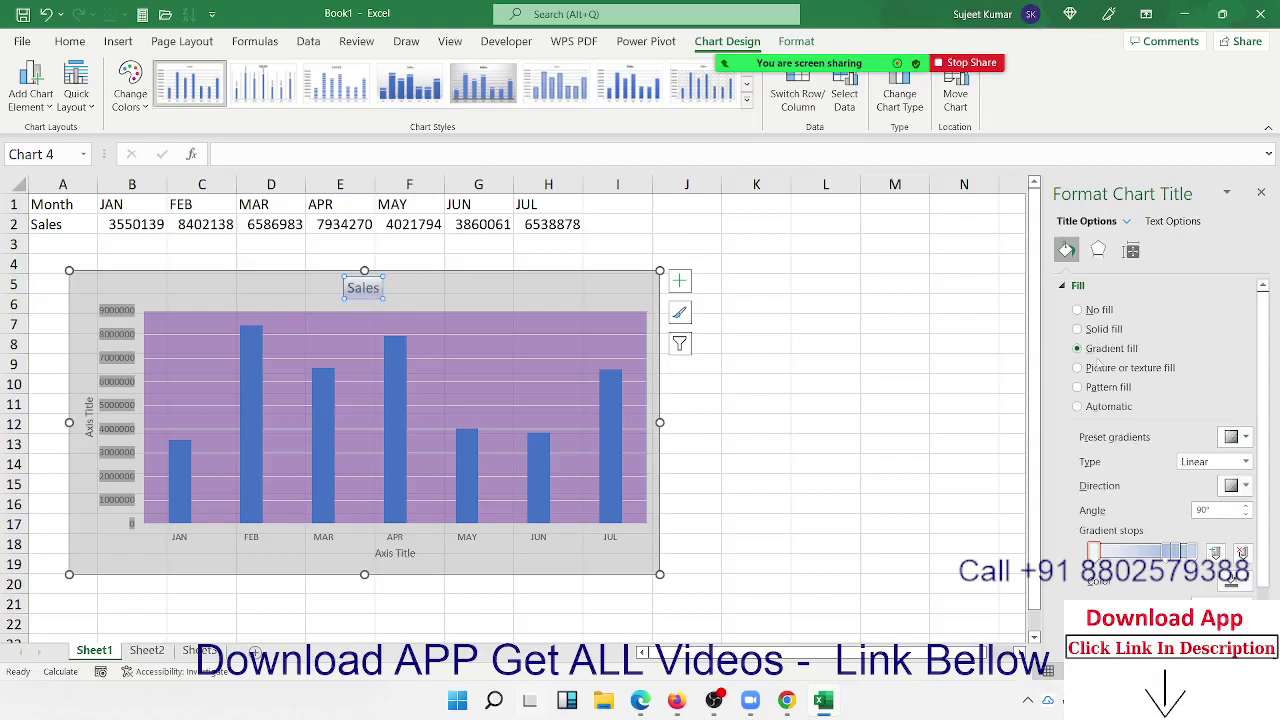
{"action": "left_click", "coordinate": [1099, 368]}
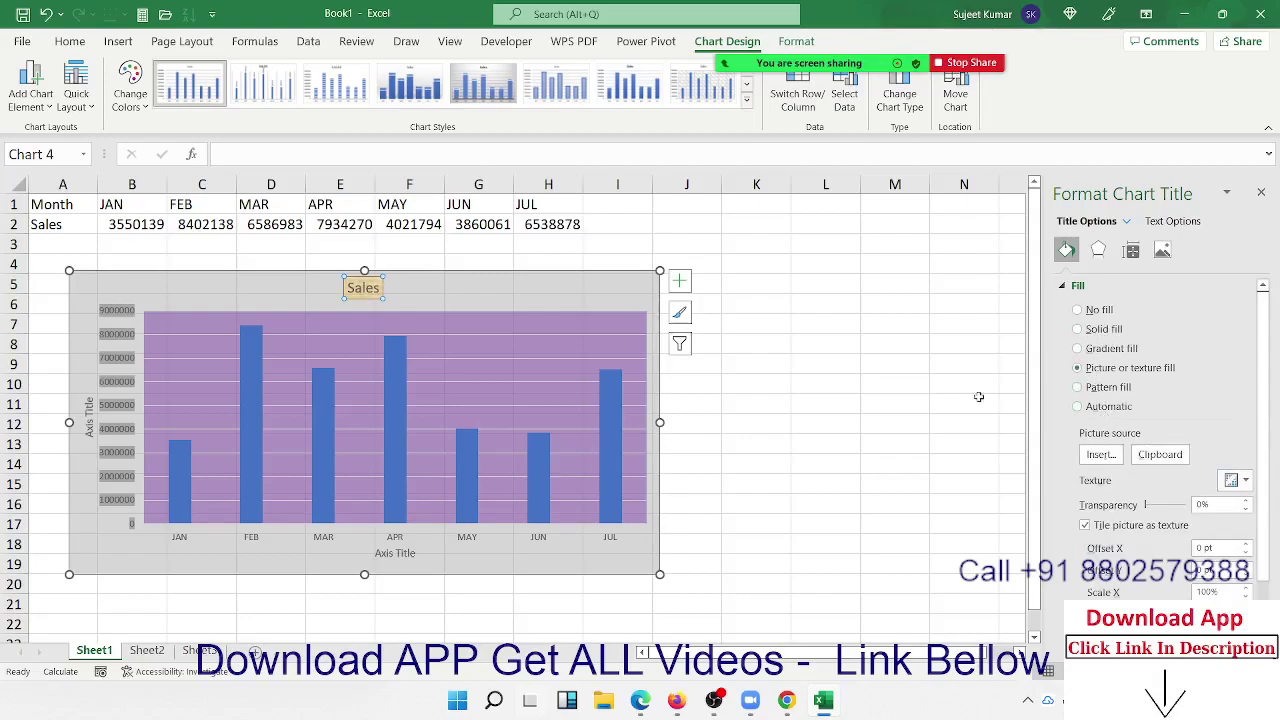
{"action": "left_click", "coordinate": [531, 298]}
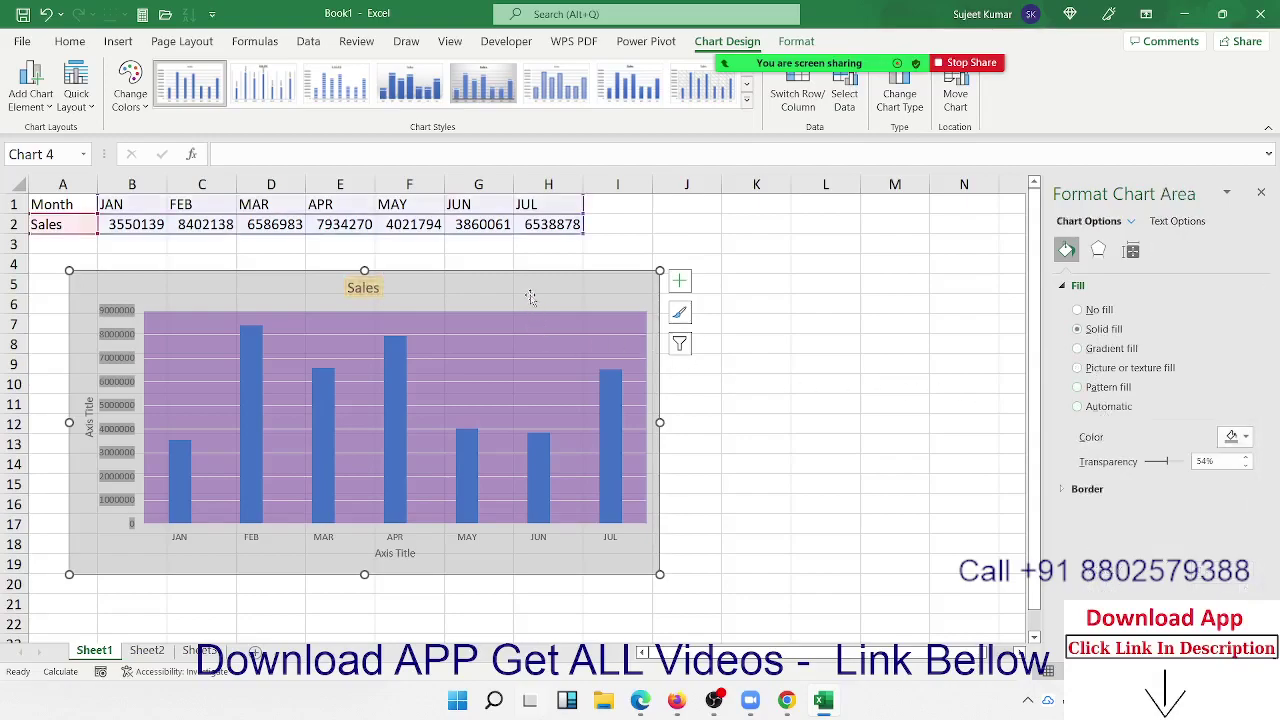